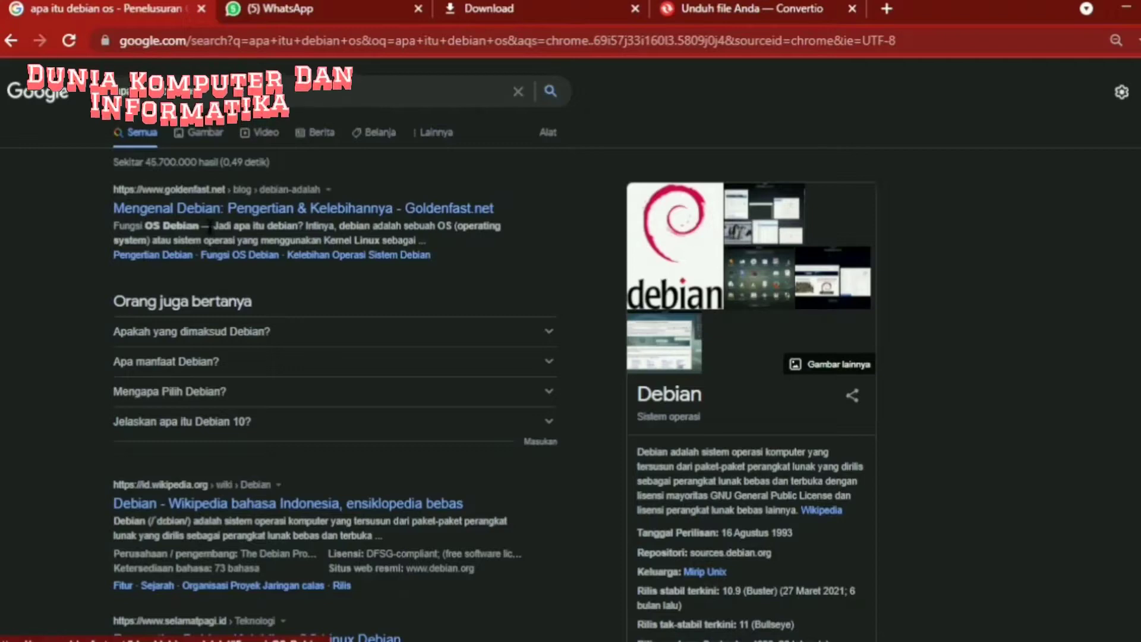
# - Open the top 'apa itu debian os' search result, the debian.org homepage
pyautogui.click(220, 215)
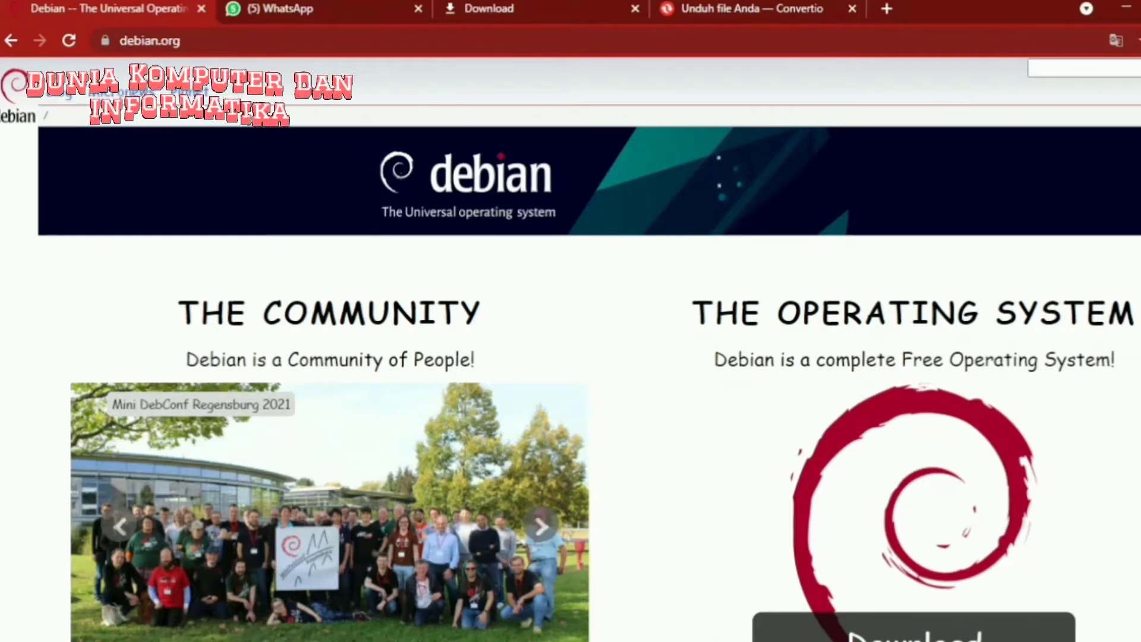
# - Scroll debian.org down to Project News and open 'Updated Debian 11: 11.1 released'
pyautogui.scroll(-1, 589, 350)
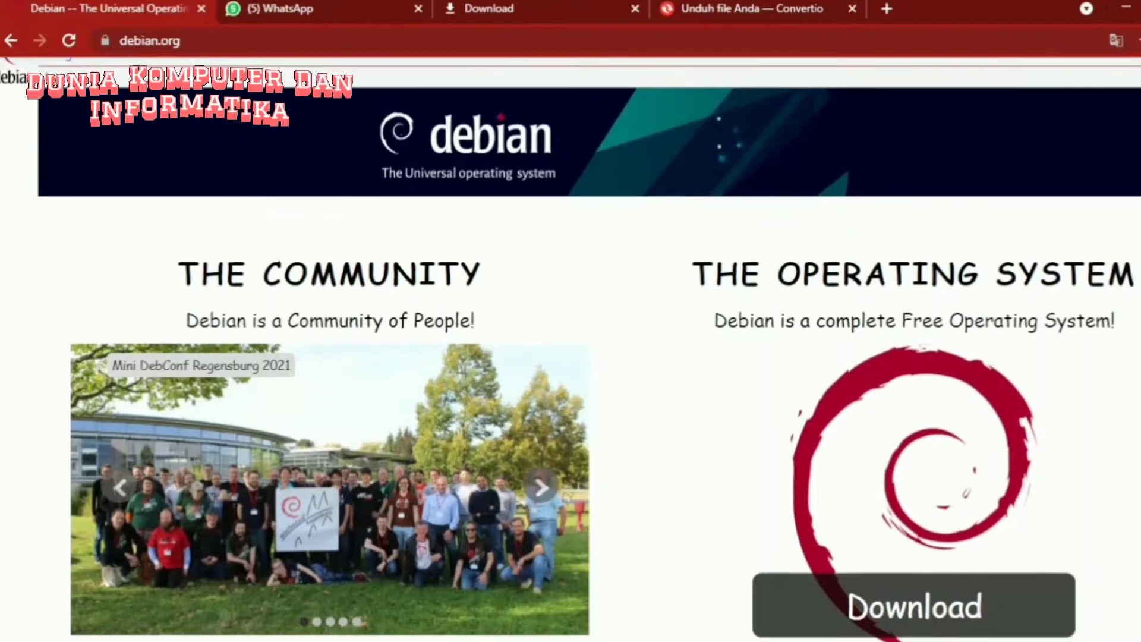
pyautogui.scroll(-1, 589, 349)
pyautogui.scroll(-1, 589, 349)
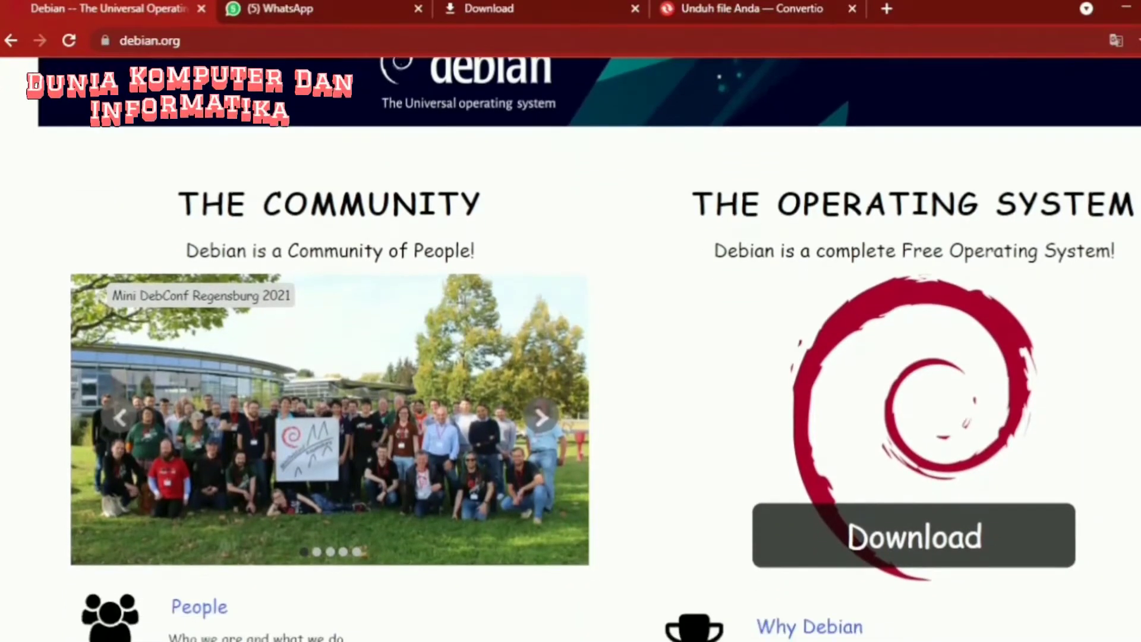
pyautogui.scroll(-1, 589, 350)
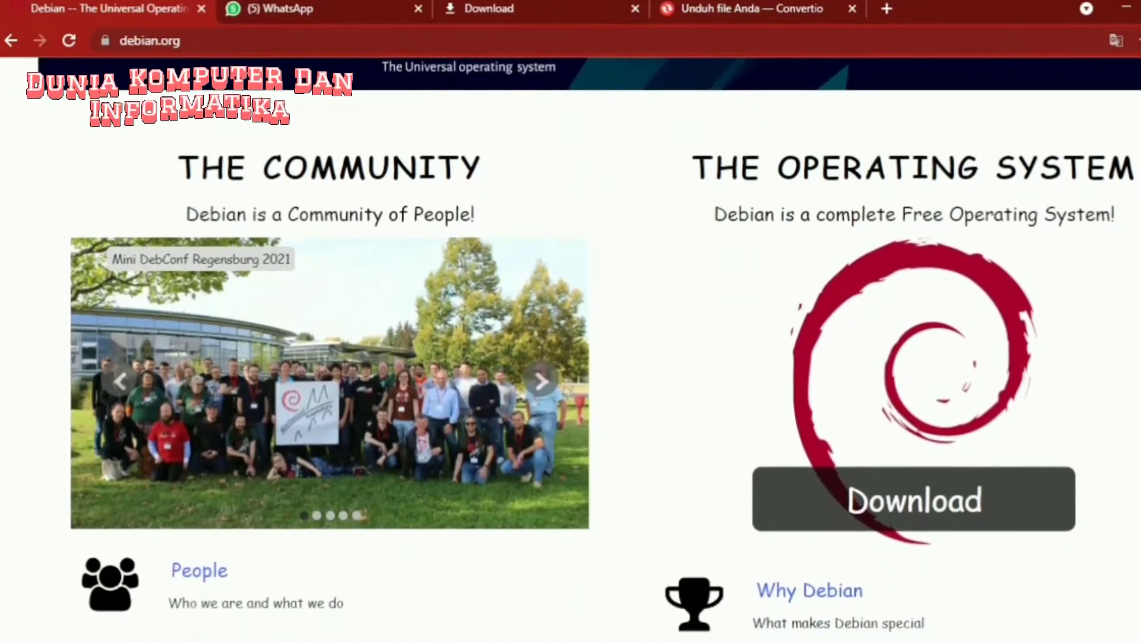
pyautogui.scroll(-1, 589, 349)
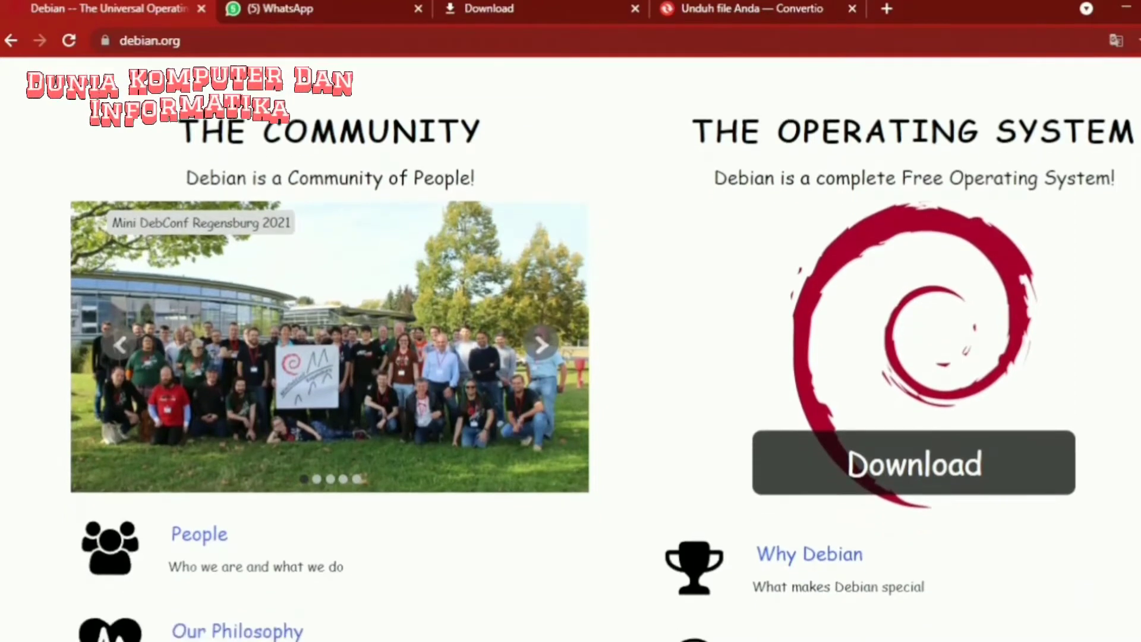
pyautogui.scroll(-1, 589, 350)
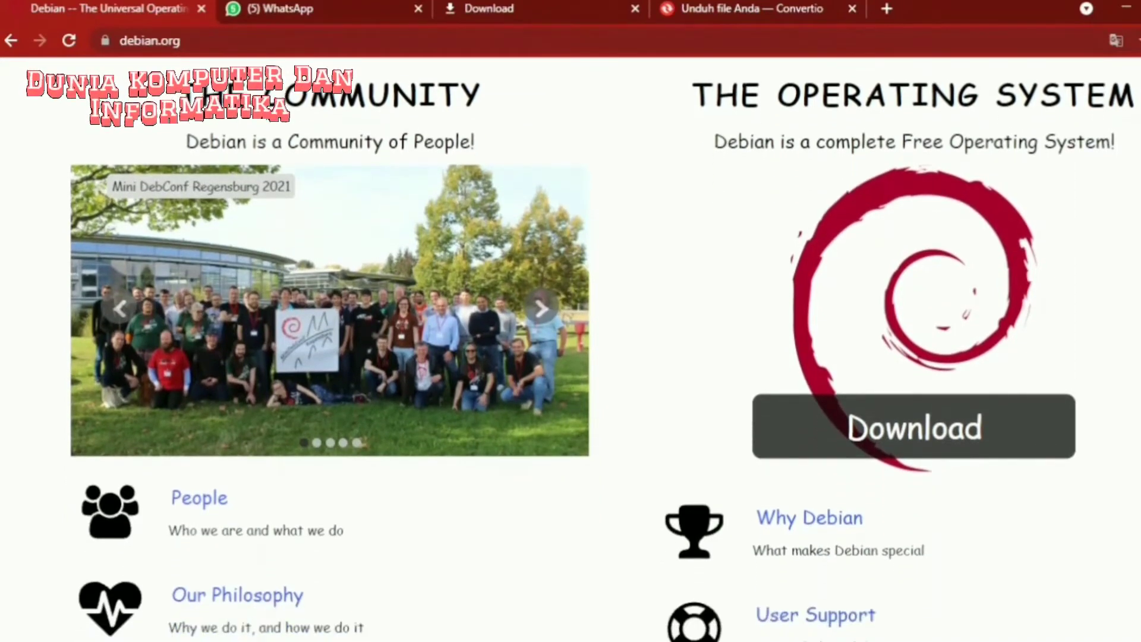
pyautogui.scroll(-1, 589, 349)
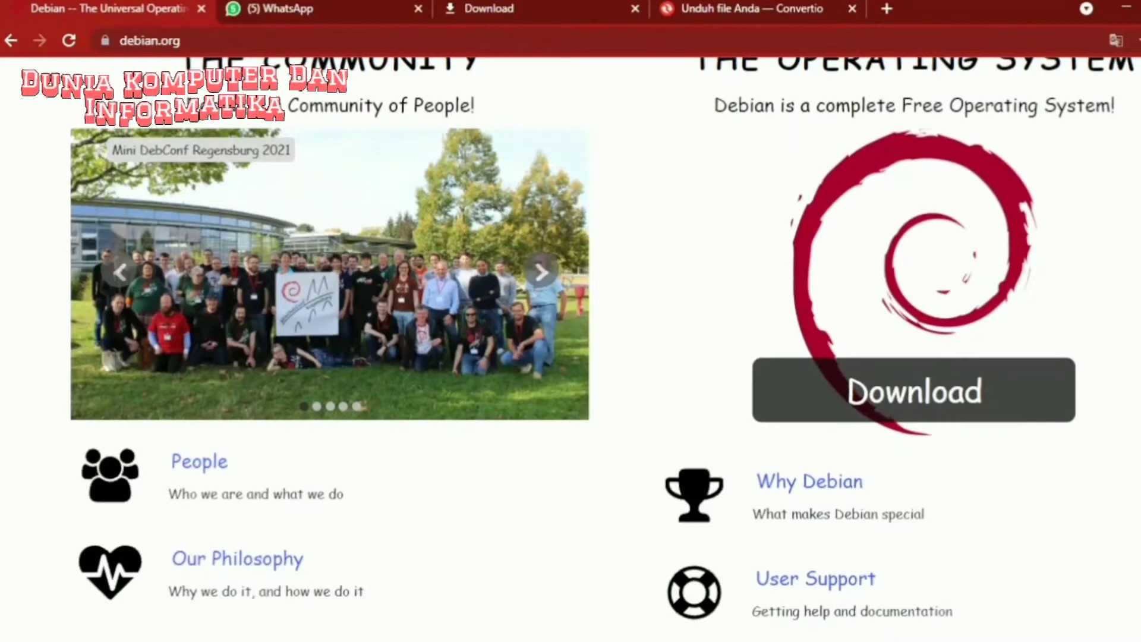
pyautogui.scroll(-1, 589, 349)
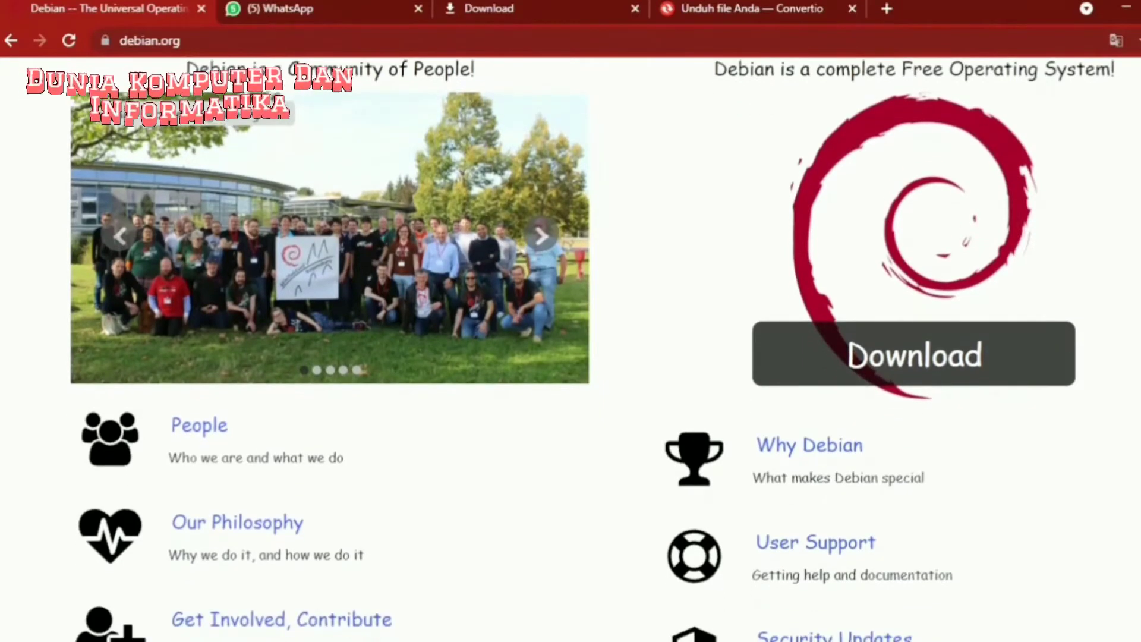
pyautogui.scroll(-1, 589, 349)
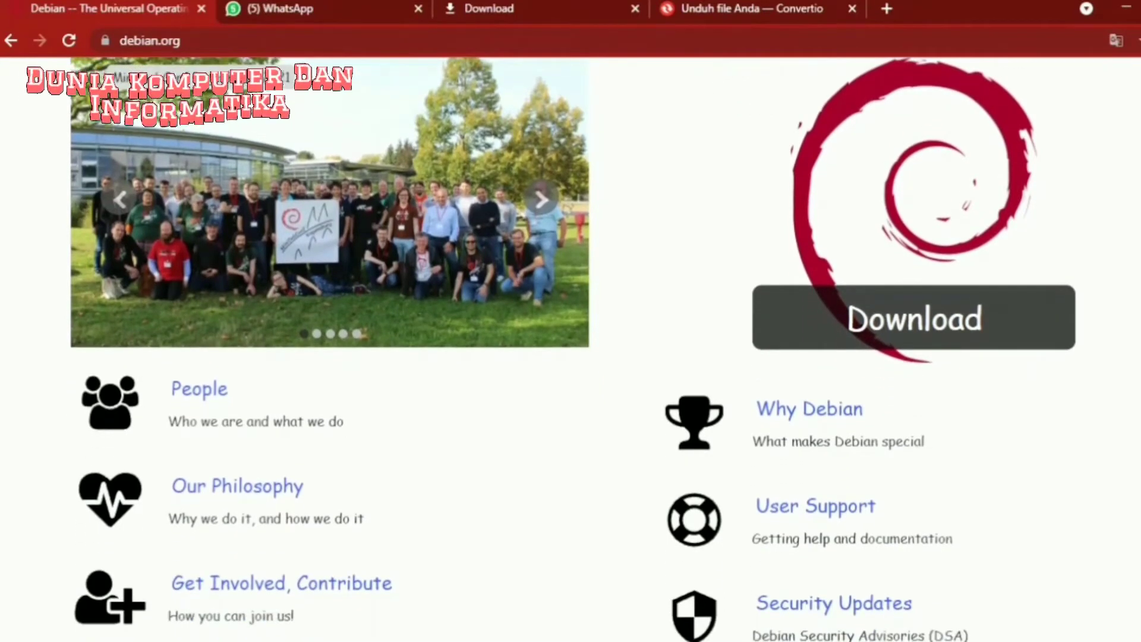
pyautogui.scroll(-1, 589, 350)
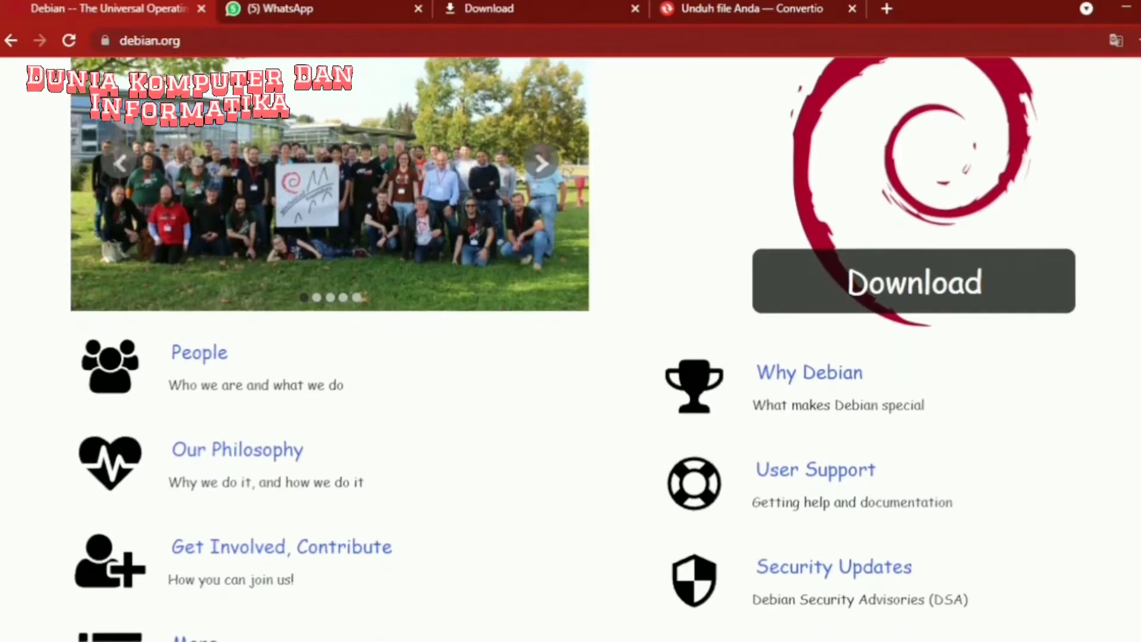
pyautogui.scroll(-1, 589, 349)
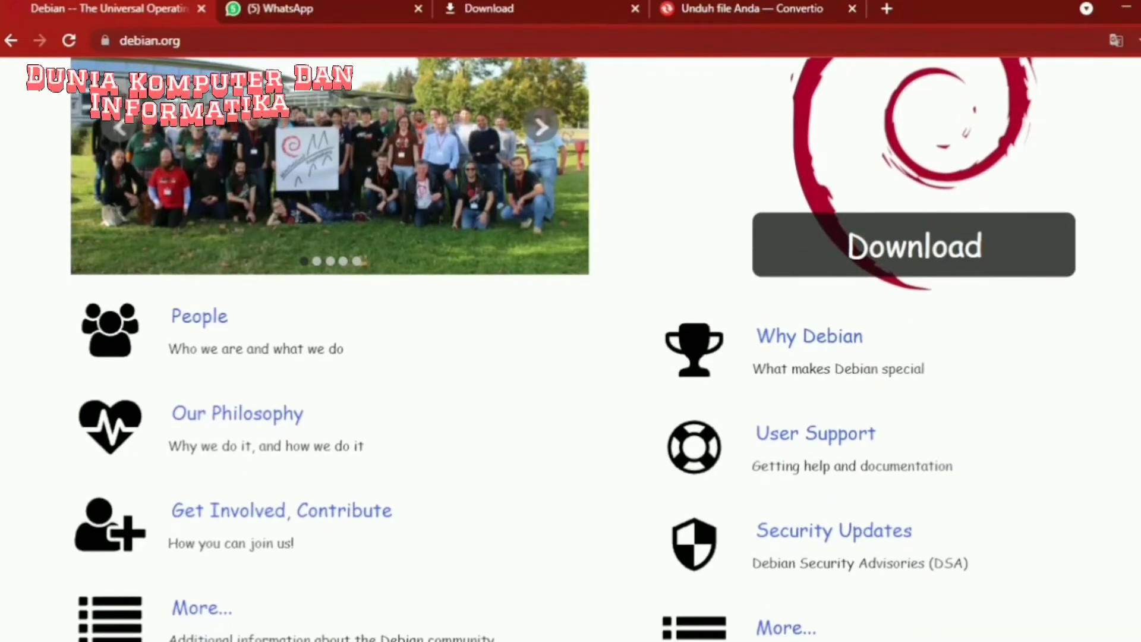
pyautogui.scroll(-1, 589, 350)
pyautogui.scroll(-1, 589, 350)
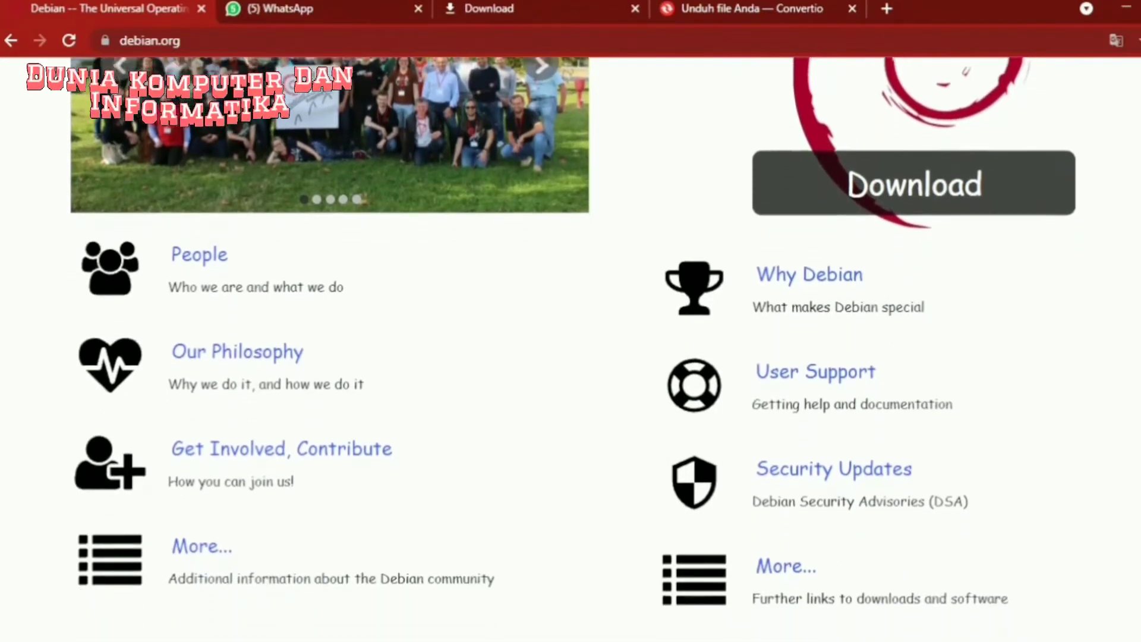
pyautogui.scroll(-1, 588, 350)
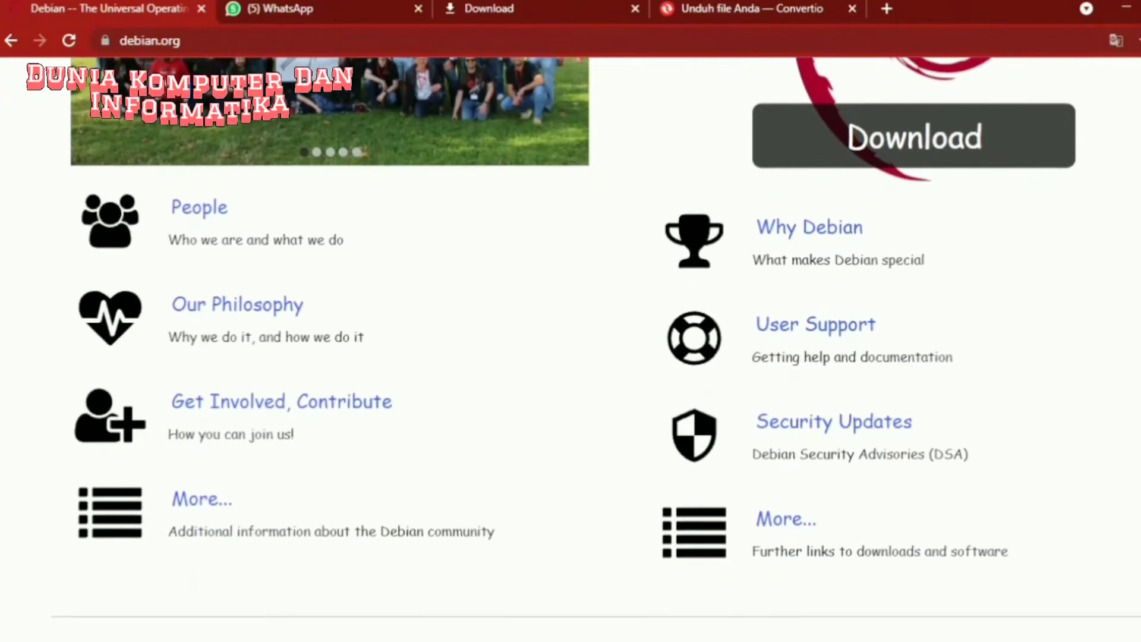
pyautogui.scroll(-1, 589, 349)
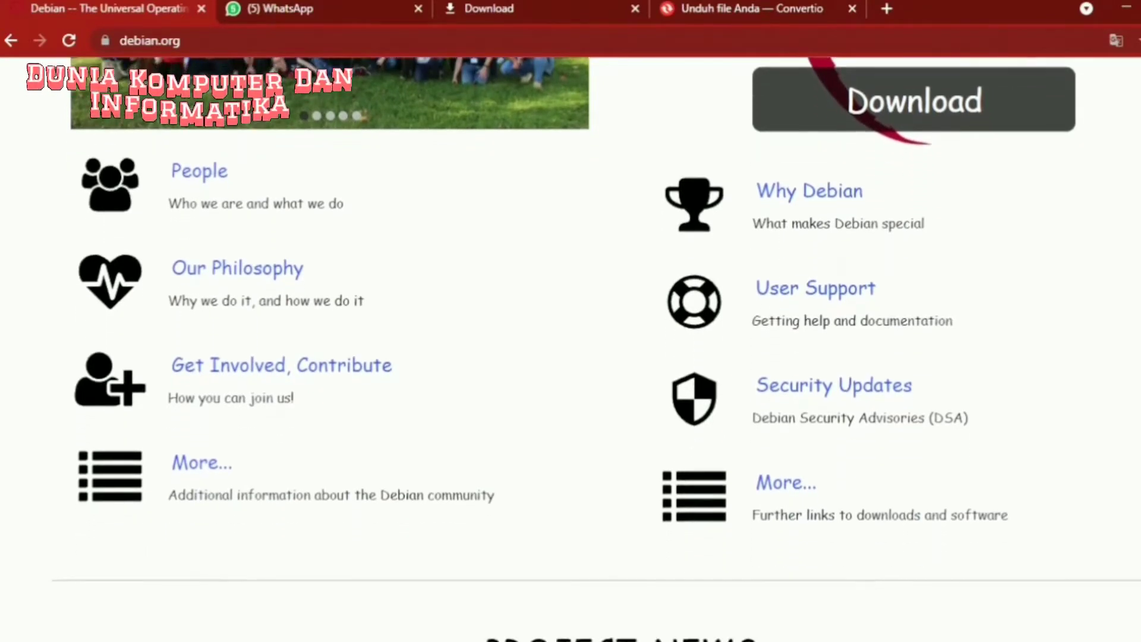
pyautogui.scroll(-1, 589, 350)
pyautogui.scroll(-1, 589, 349)
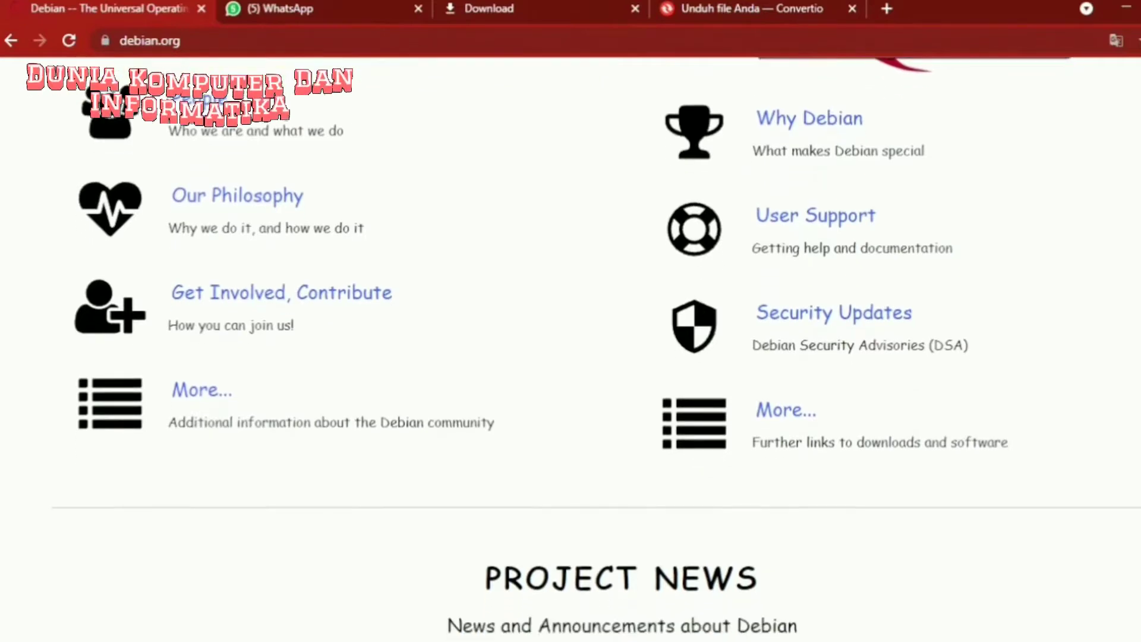
pyautogui.scroll(-2, 588, 349)
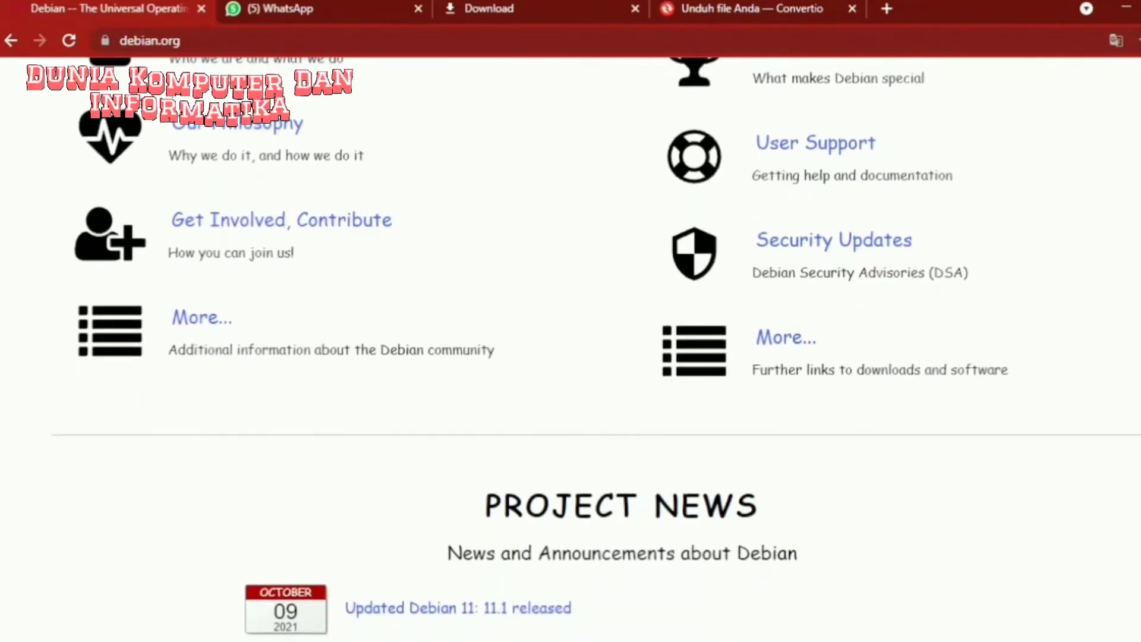
pyautogui.scroll(-2, 588, 350)
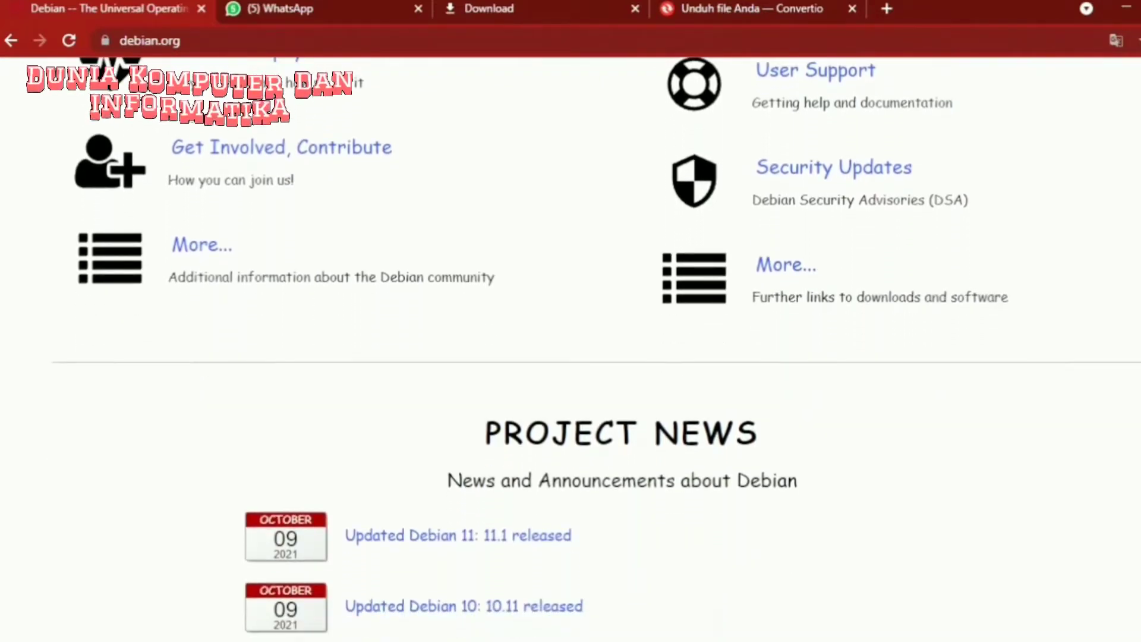
pyautogui.scroll(-2, 589, 349)
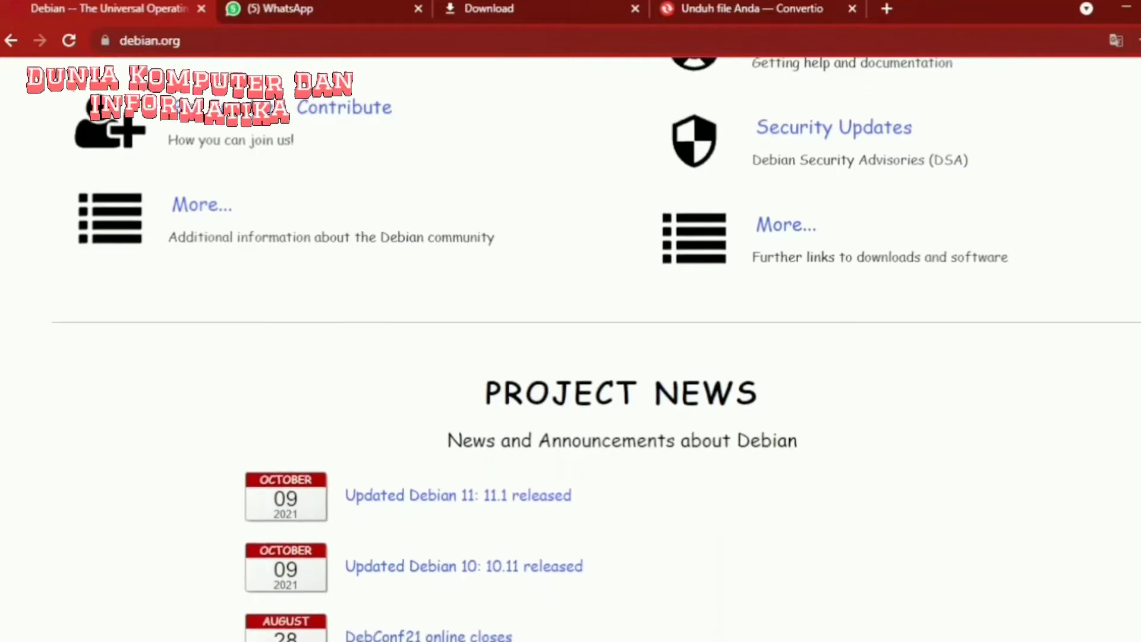
pyautogui.scroll(-1, 589, 349)
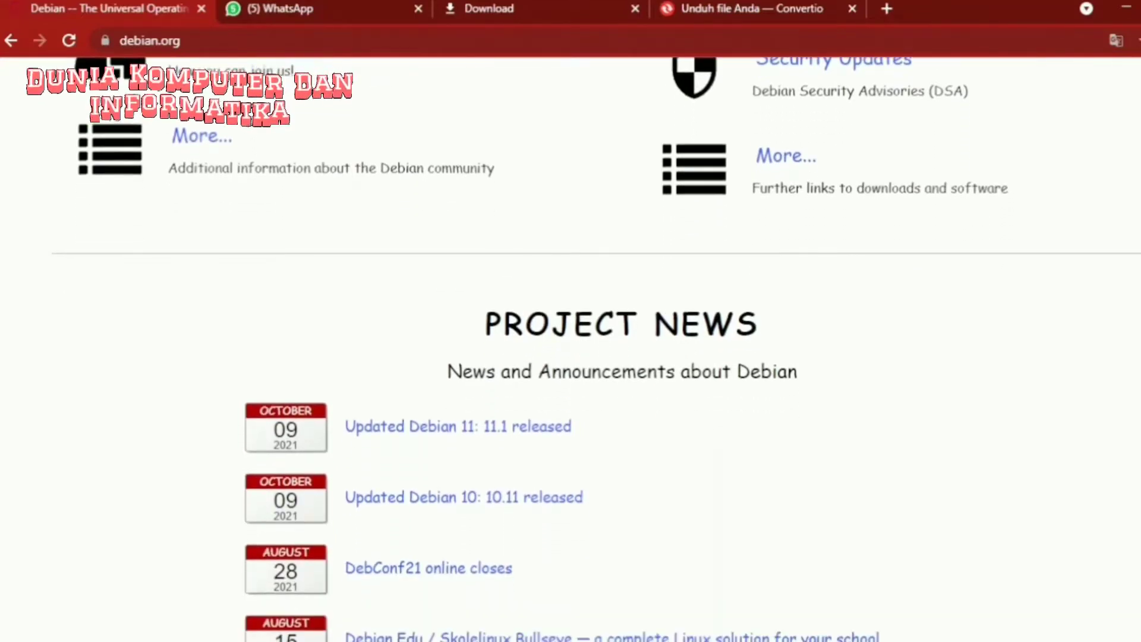
pyautogui.scroll(-1, 588, 350)
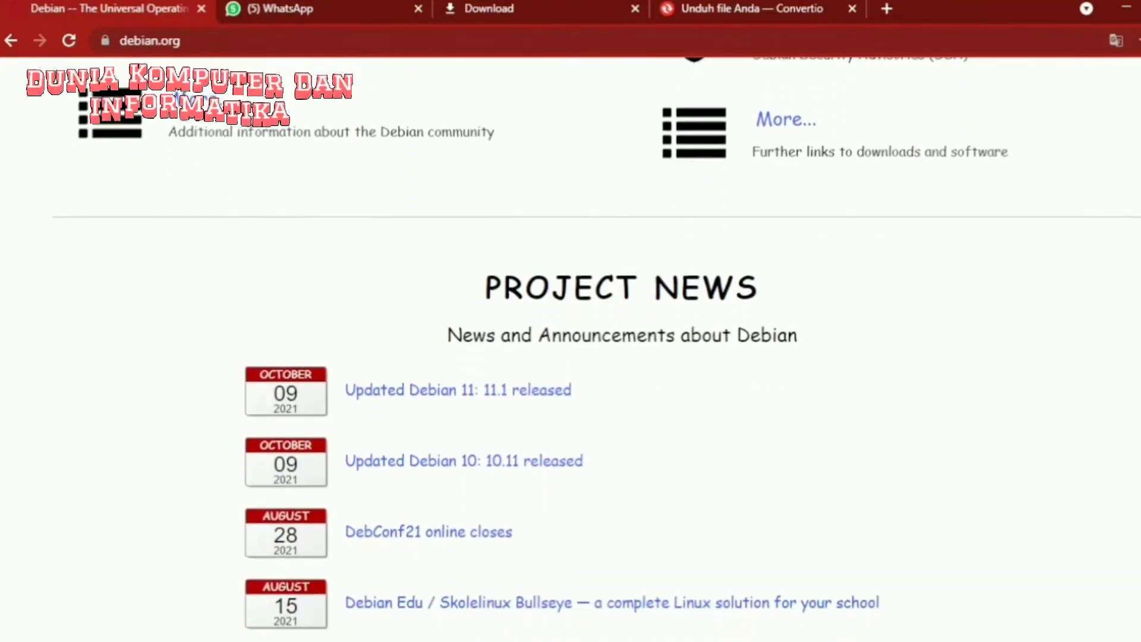
pyautogui.scroll(-1, 589, 350)
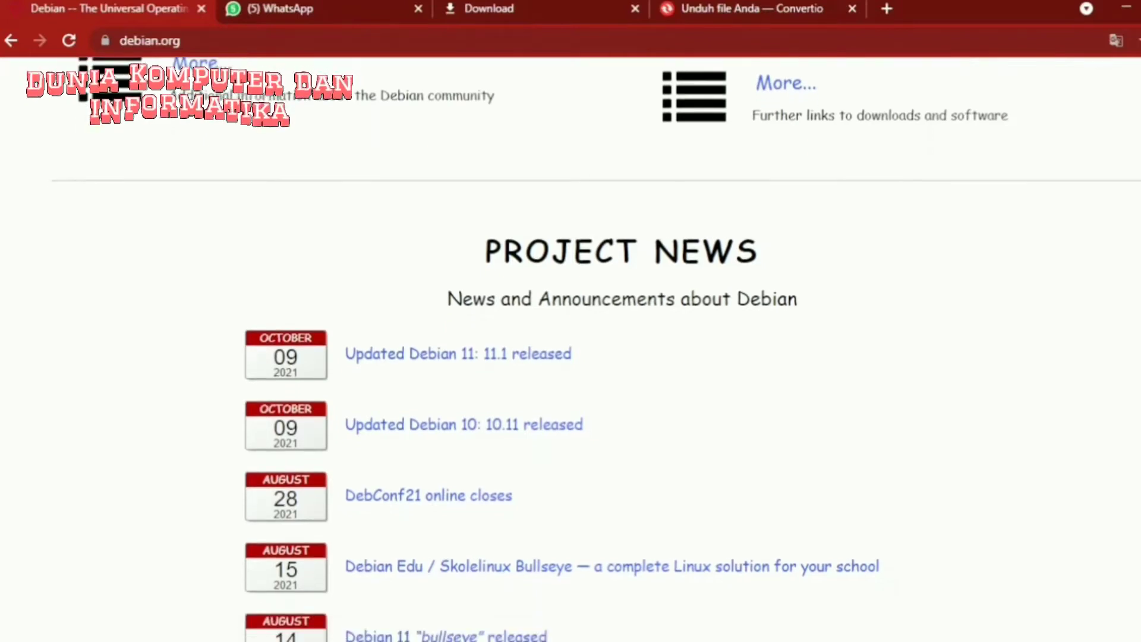
pyautogui.scroll(-1, 589, 349)
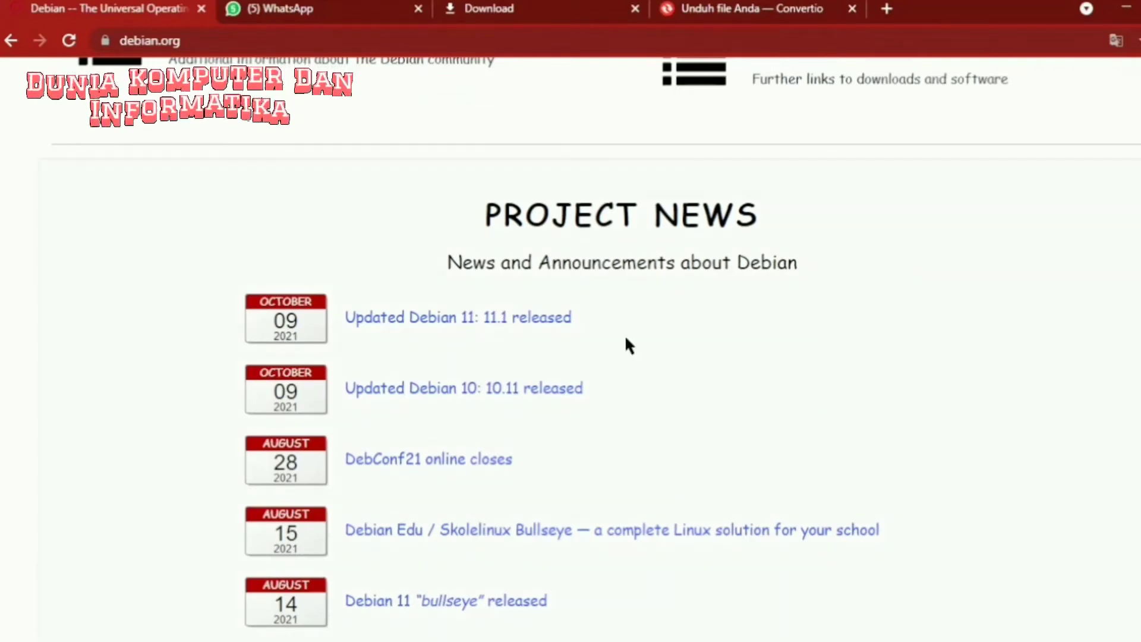
pyautogui.click(533, 327)
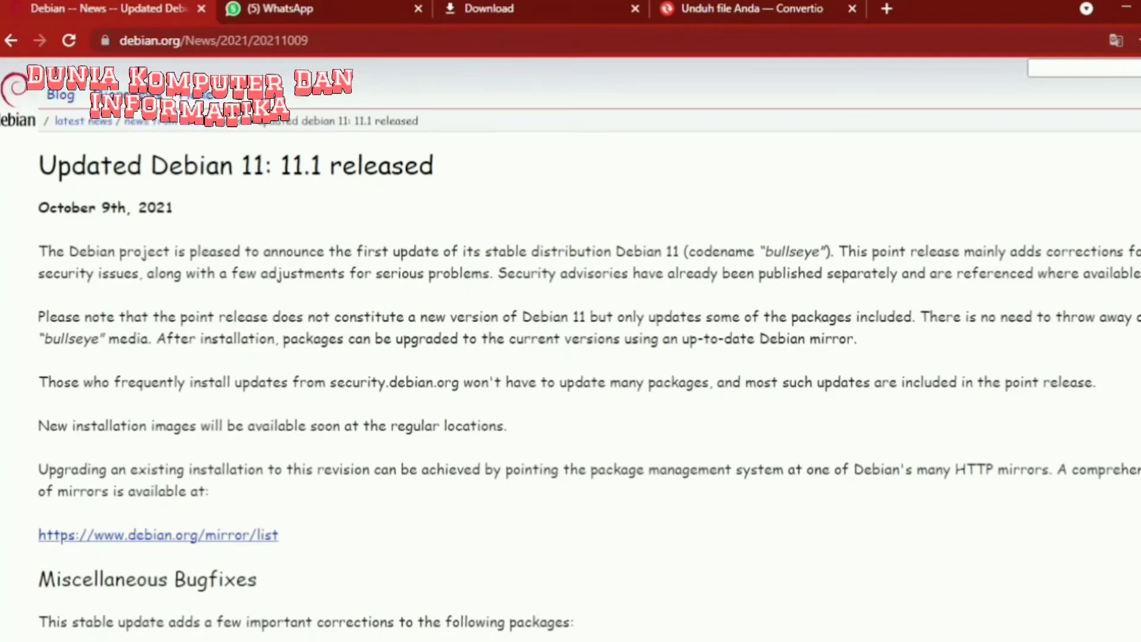
# - Read down through the Debian 11.1 release announcement dated October 9th, 2021
pyautogui.scroll(-1, 570, 345)
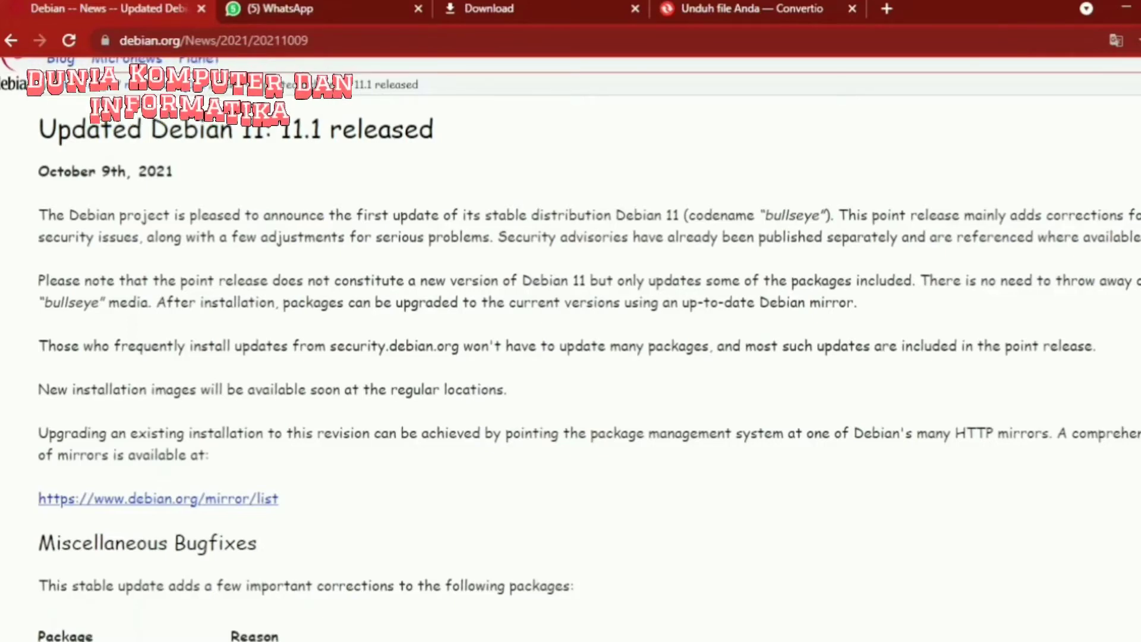
pyautogui.scroll(-1, 570, 344)
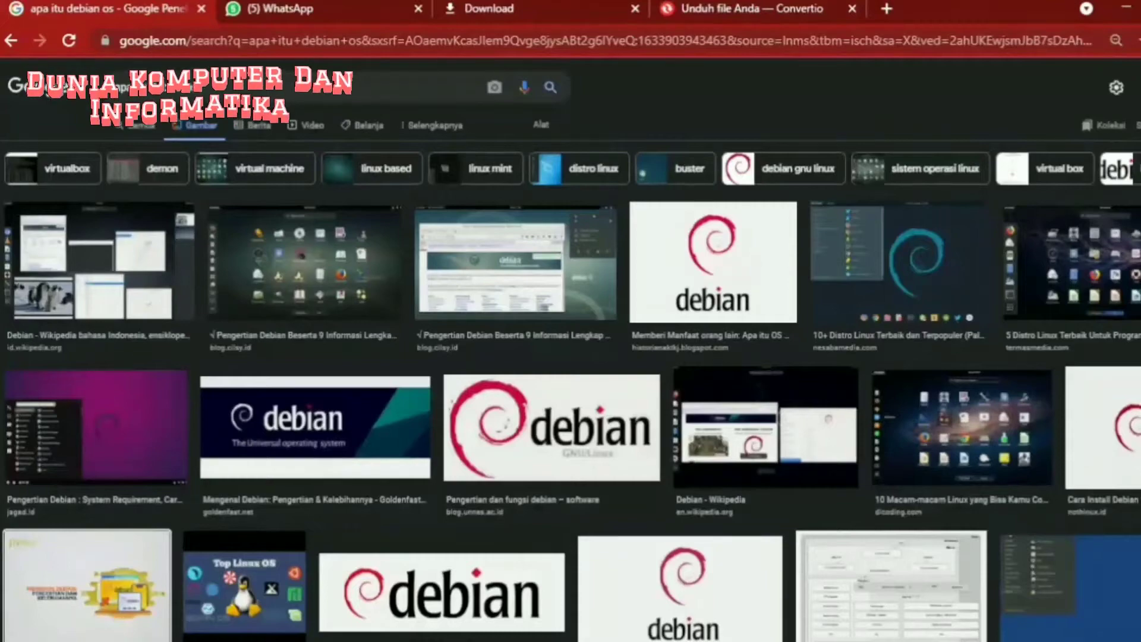
pyautogui.scroll(-5, 571, 368)
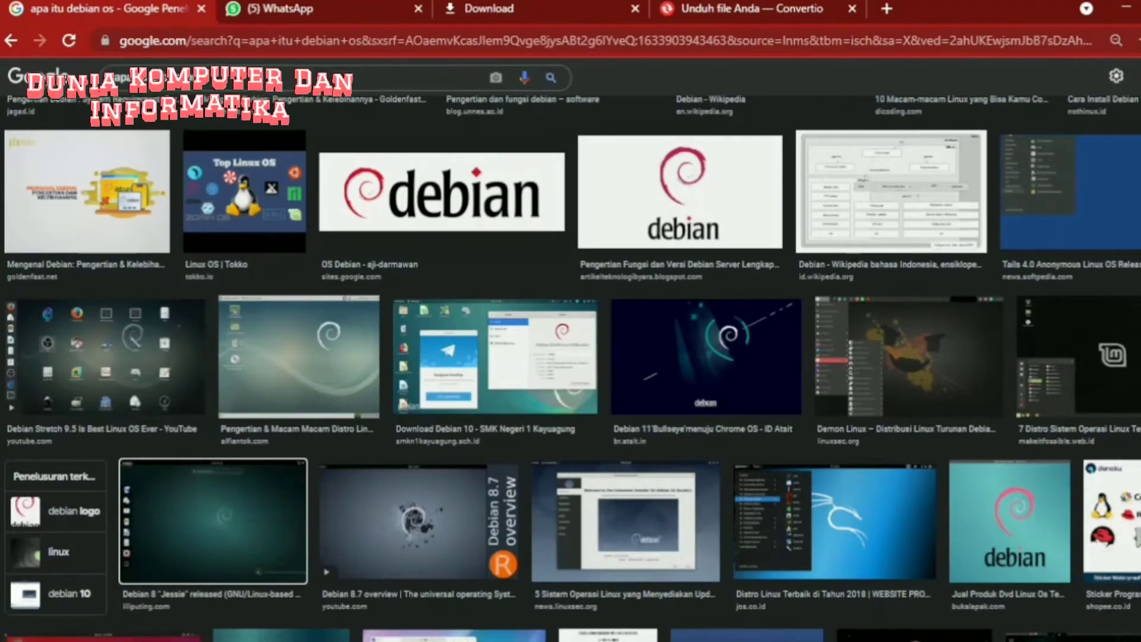
# - Browse down through the Google Images results of Debian logos and desktop screenshots
pyautogui.scroll(-2, 268, 553)
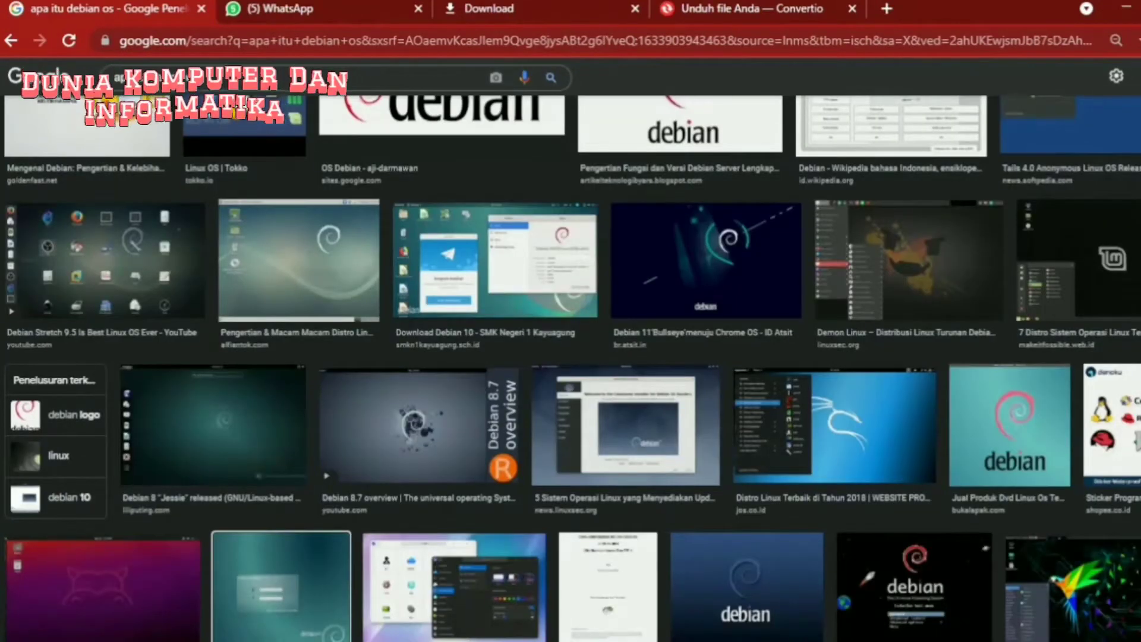
pyautogui.scroll(-5, 285, 357)
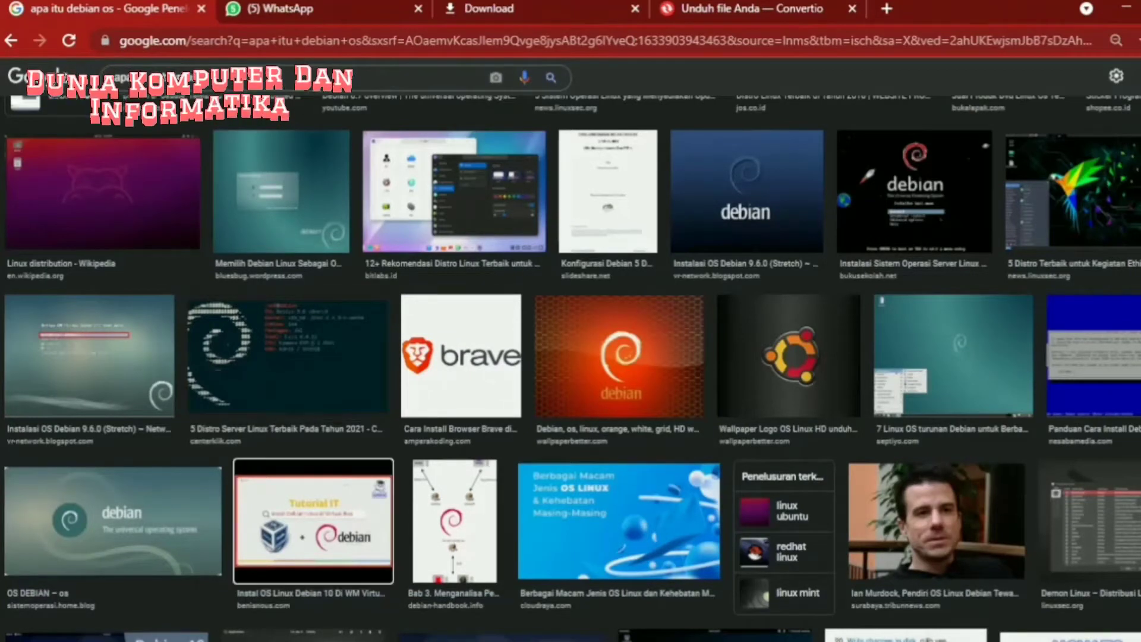
pyautogui.scroll(-2, 308, 565)
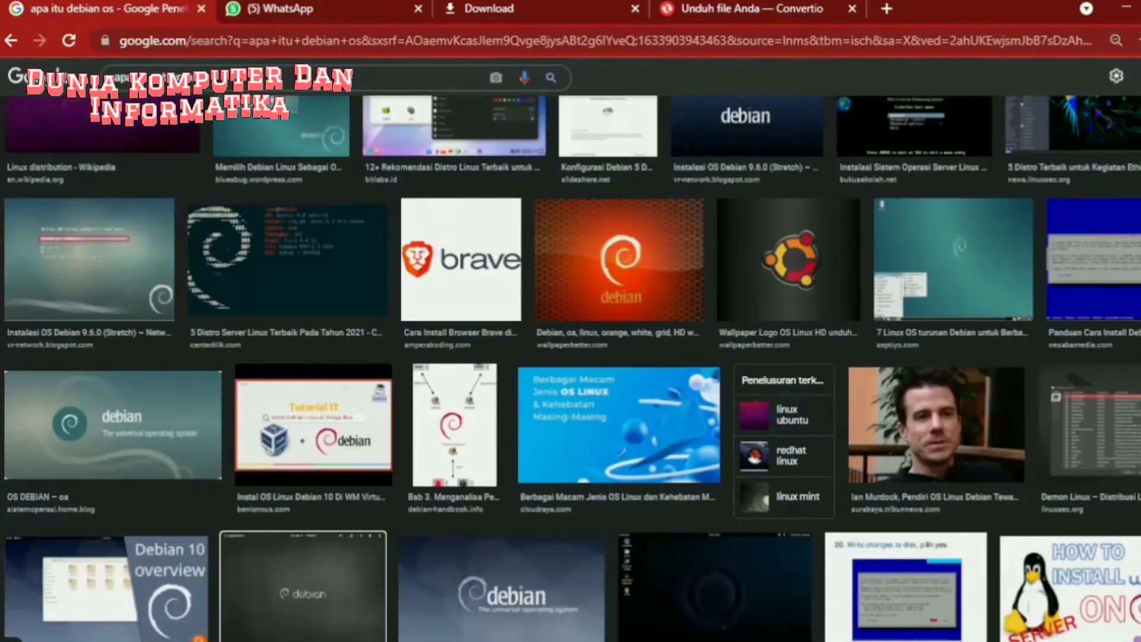
pyautogui.scroll(-7, 285, 369)
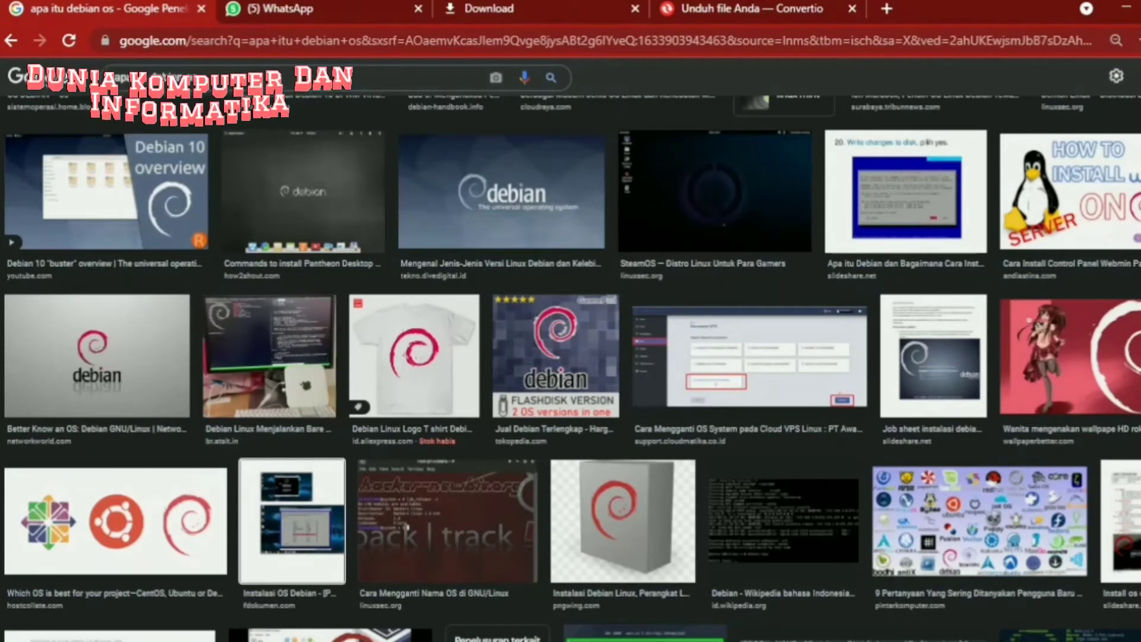
pyautogui.scroll(-2, 291, 559)
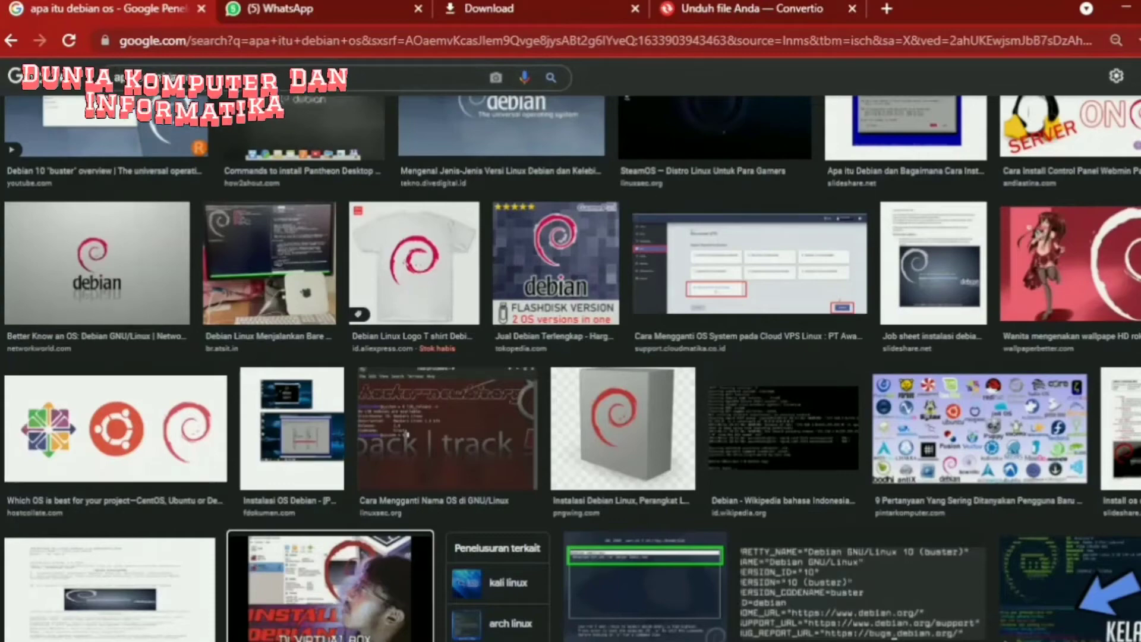
pyautogui.scroll(-7, 321, 386)
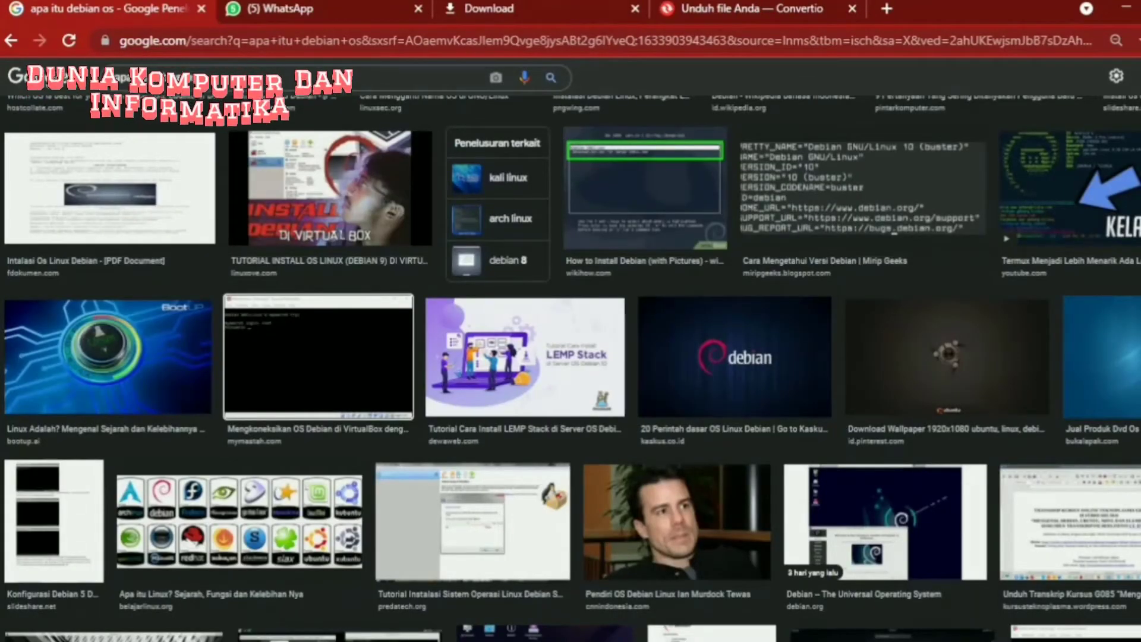
pyautogui.scroll(-2, 297, 558)
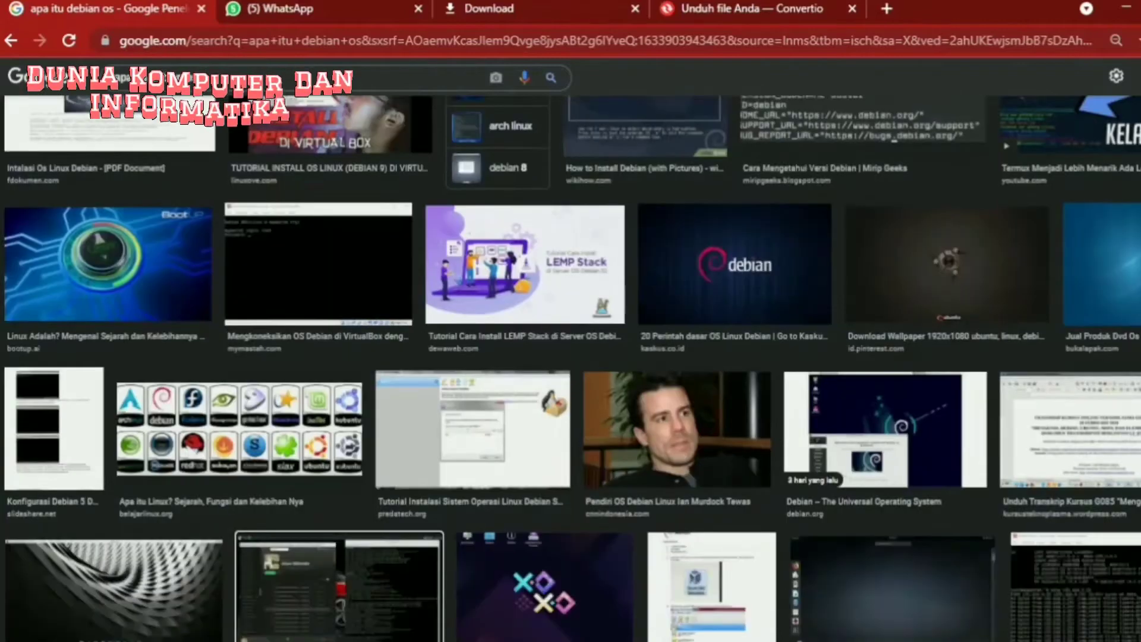
pyautogui.scroll(-5, 312, 357)
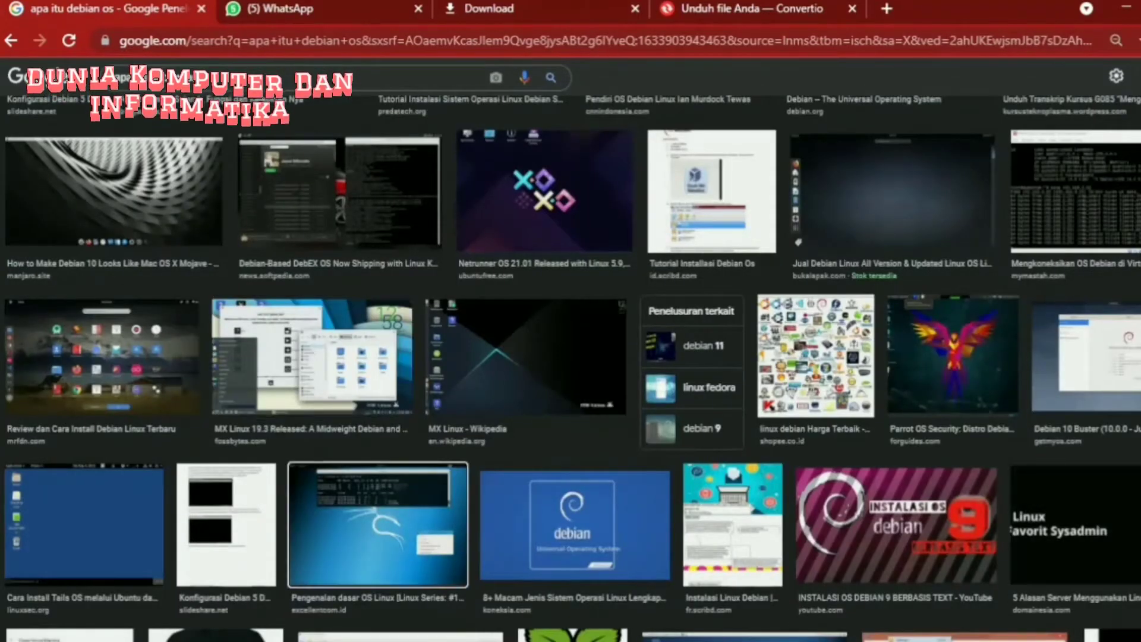
pyautogui.scroll(-1, 380, 558)
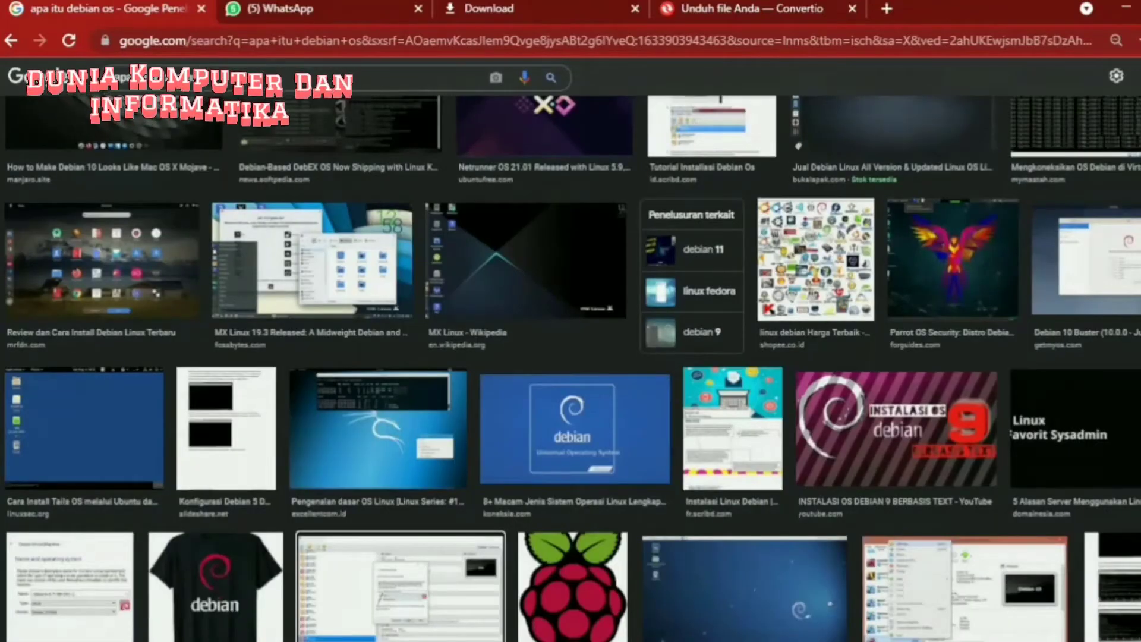
pyautogui.scroll(-5, 380, 535)
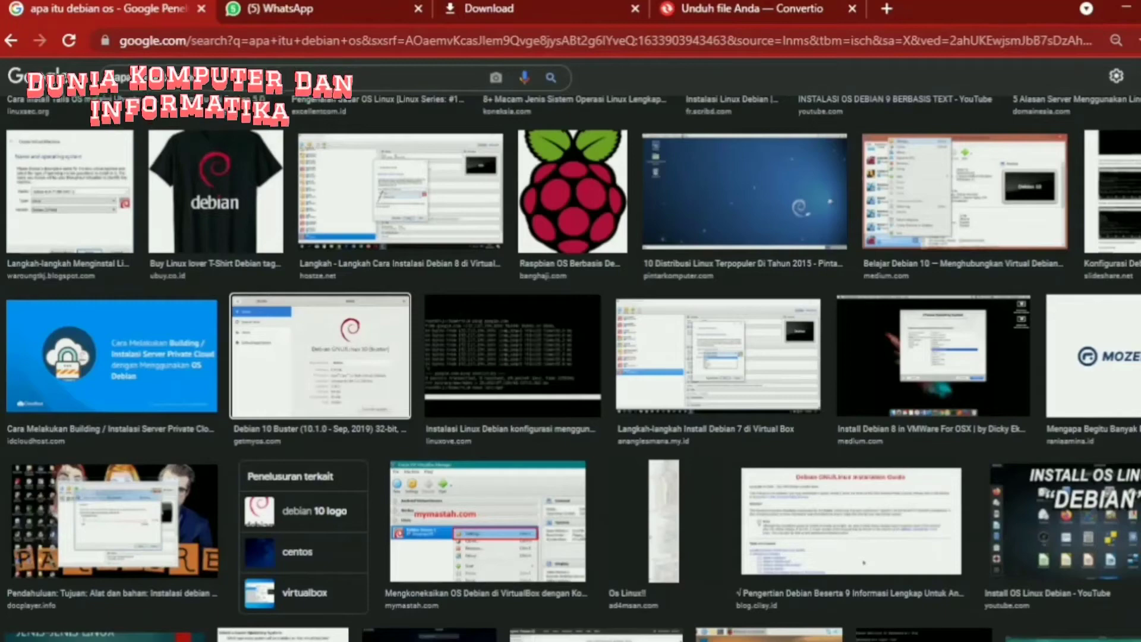
pyautogui.scroll(-1, 428, 559)
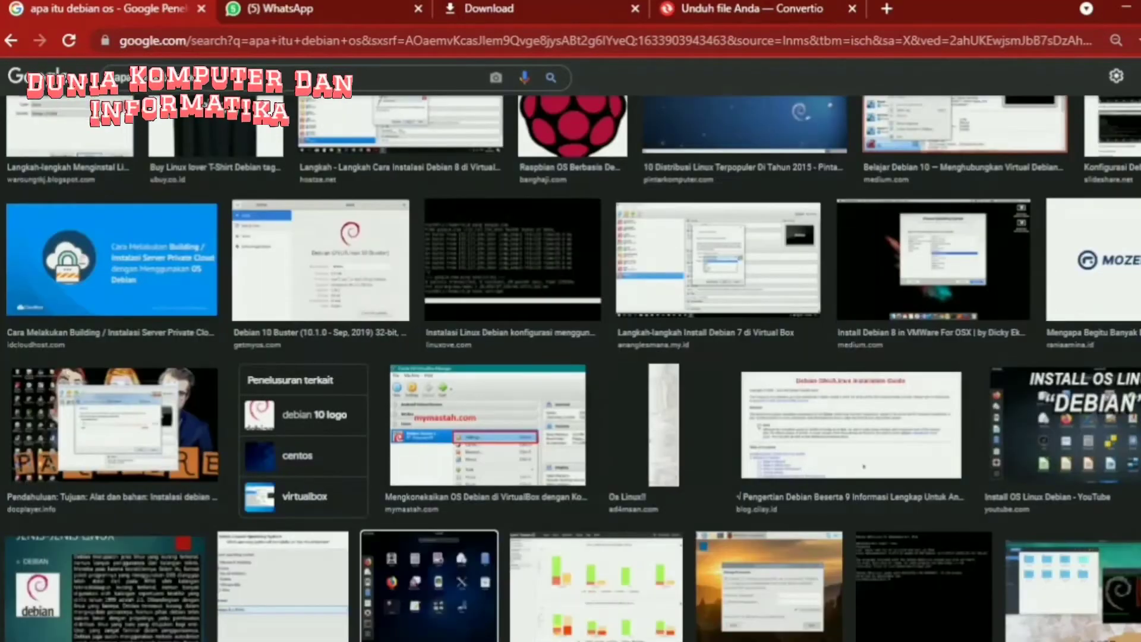
pyautogui.scroll(-5, 356, 357)
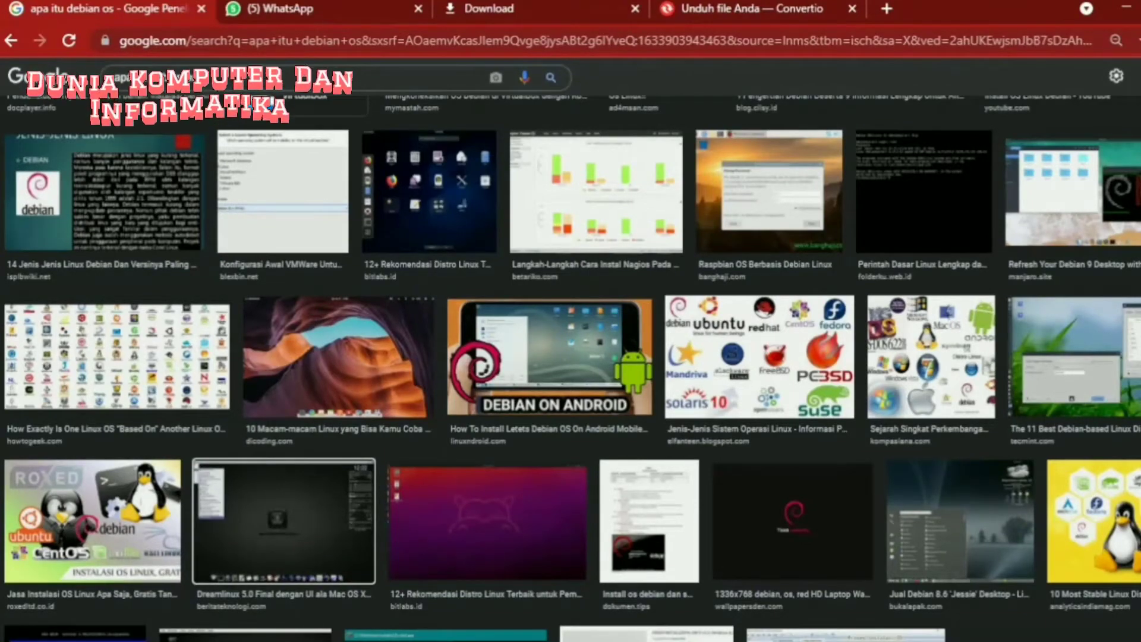
pyautogui.scroll(-1, 268, 559)
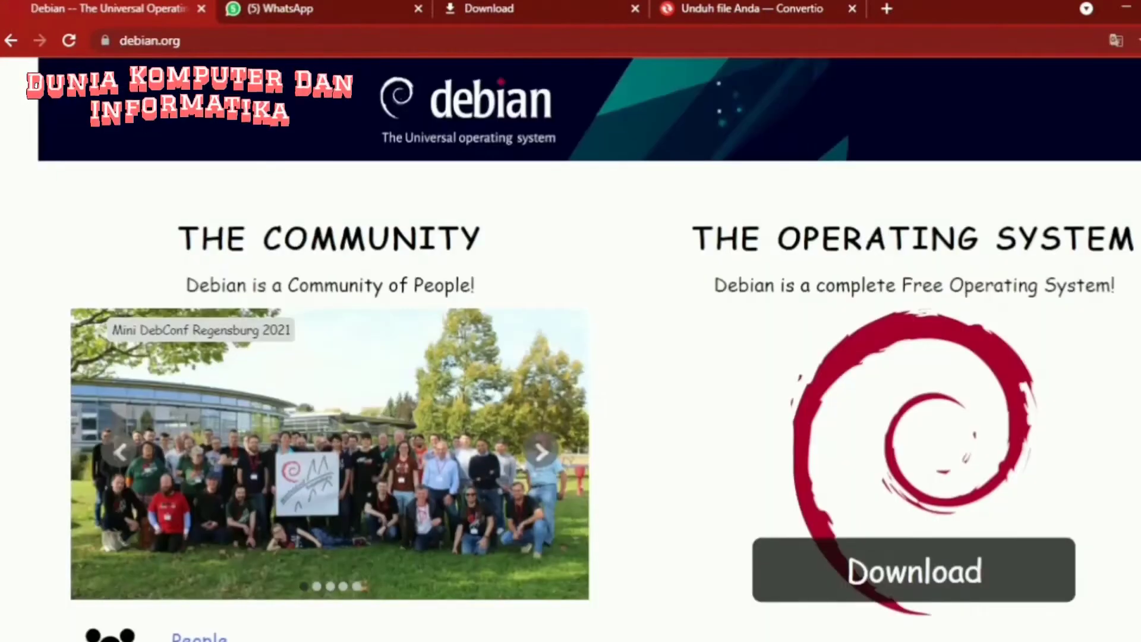
pyautogui.scroll(-1, 571, 356)
pyautogui.scroll(-1, 570, 357)
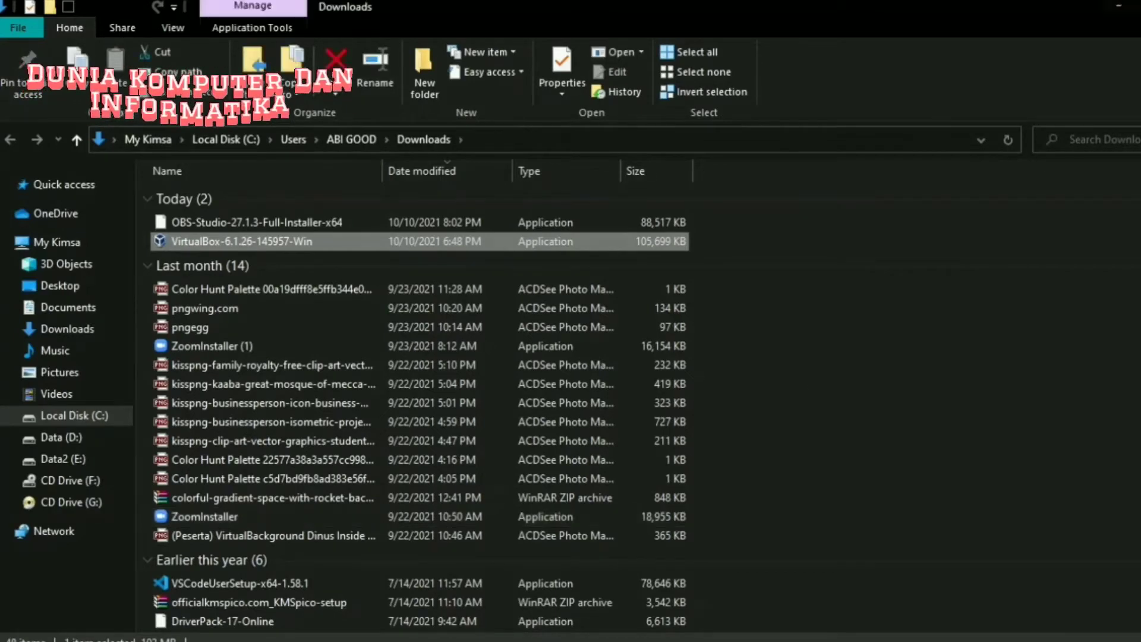
# - Run the VirtualBox-6.1.26-145957-Win installer from the Downloads folder
pyautogui.click(1120, 7)
pyautogui.click(1120, 7)
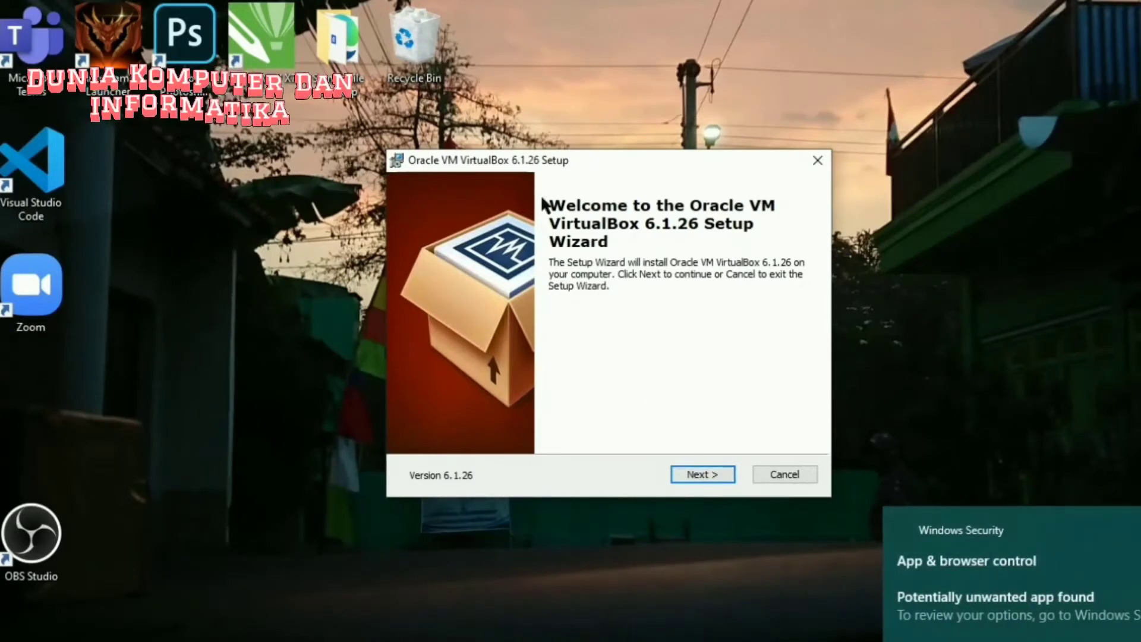
# - Install VirtualBox 6.1.26 with default features and shortcuts, accepting the network reset warning
pyautogui.click(704, 478)
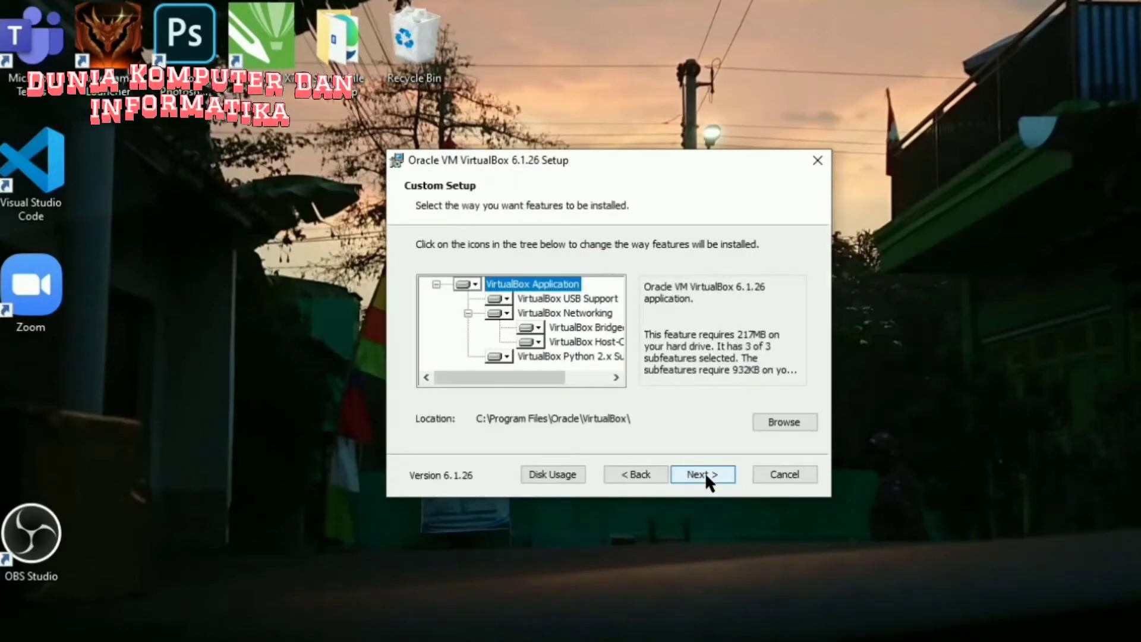
pyautogui.click(704, 473)
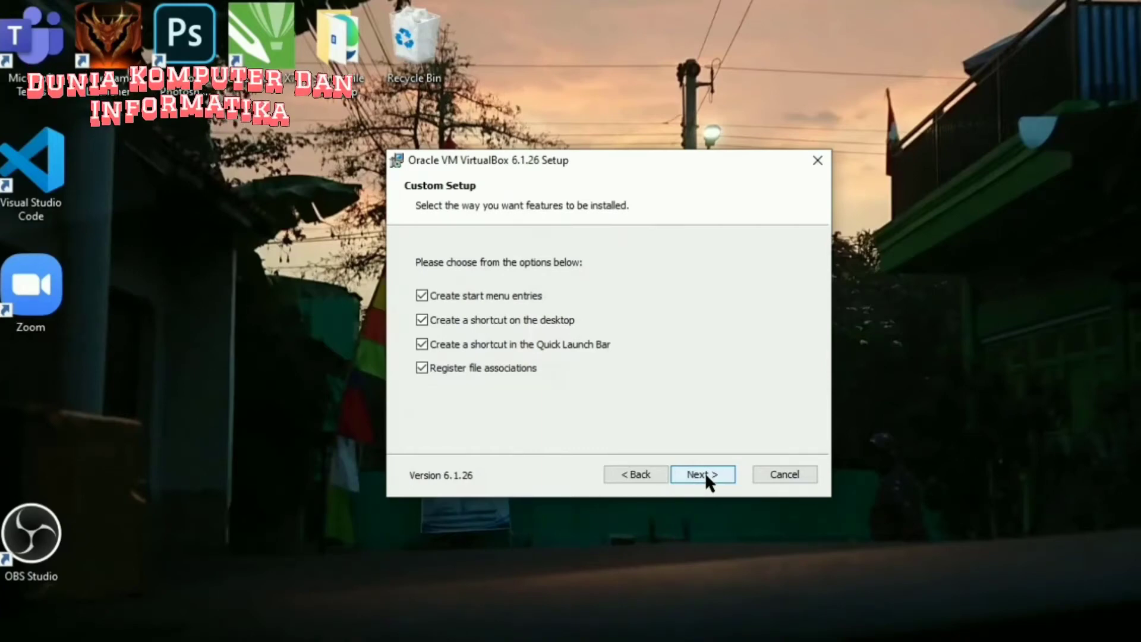
pyautogui.click(705, 474)
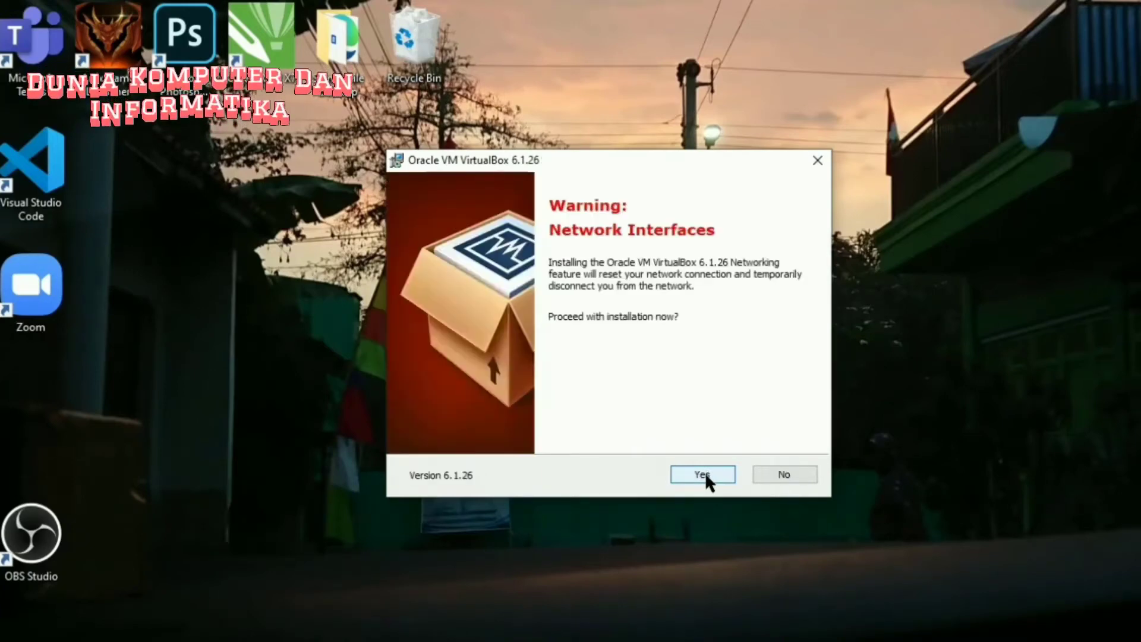
pyautogui.click(704, 475)
pyautogui.click(702, 474)
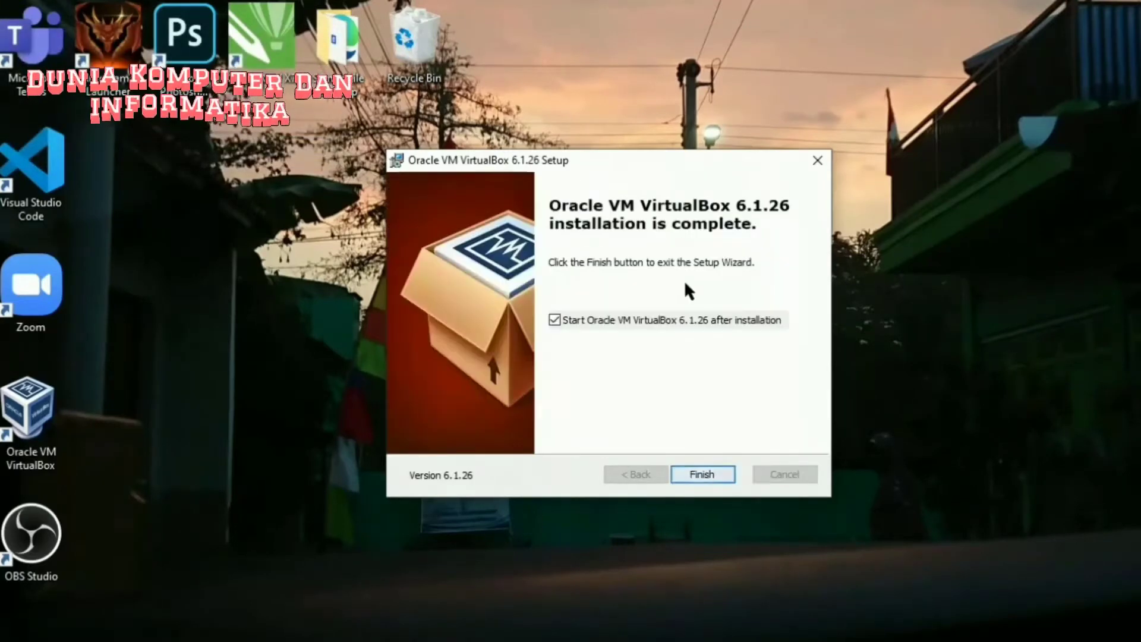
# - Finish setup, launch VirtualBox Manager and start a new machine named PTI
pyautogui.click(701, 470)
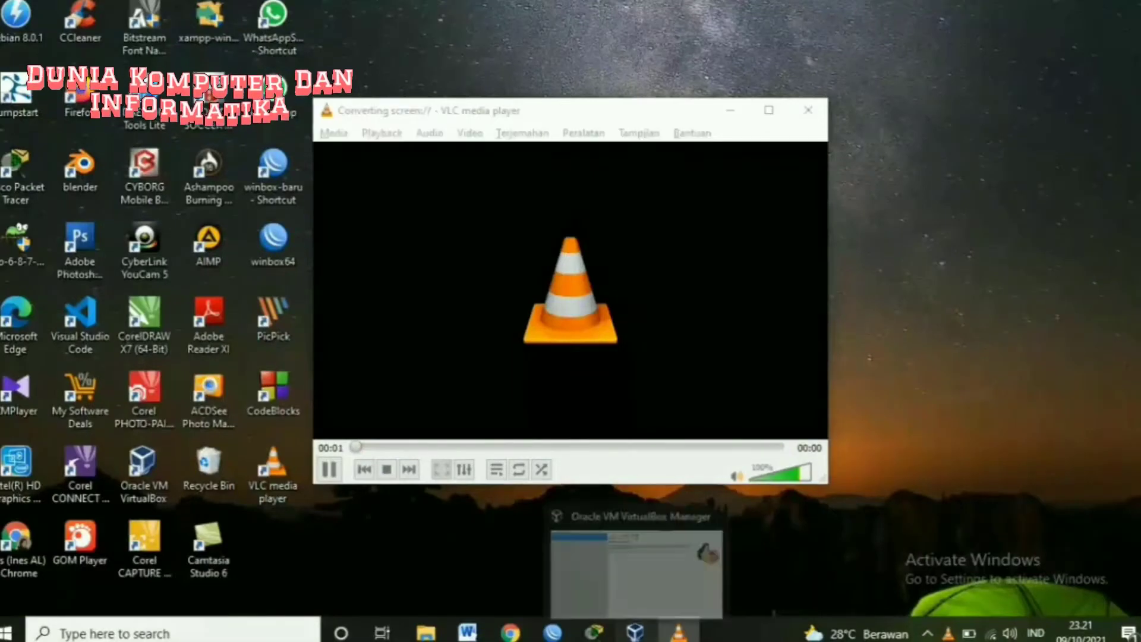
pyautogui.click(632, 629)
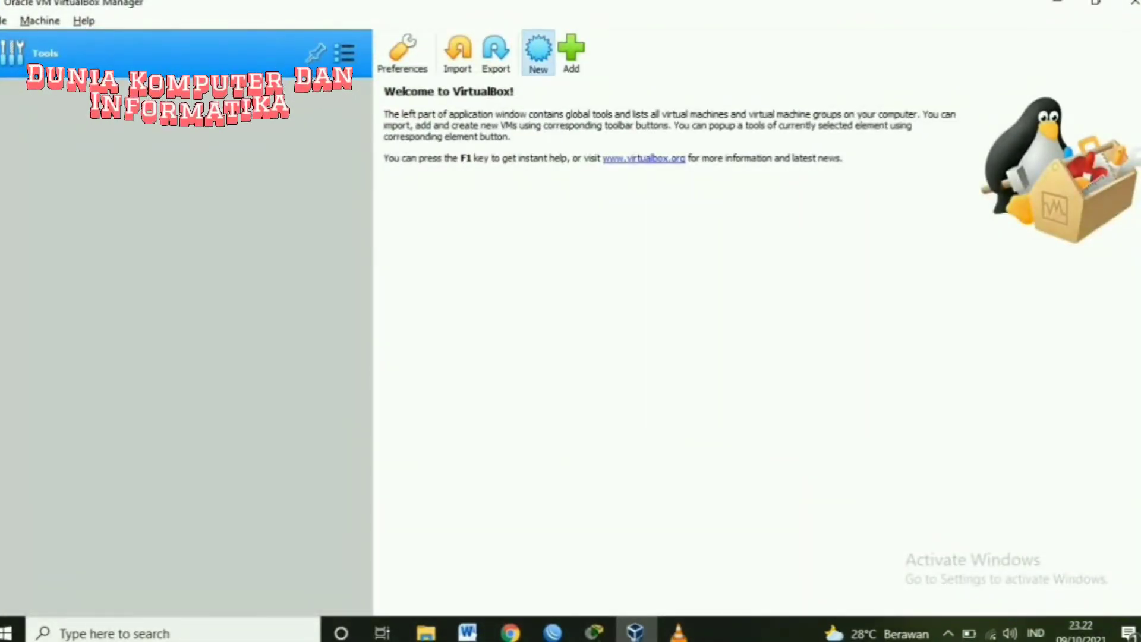
pyautogui.click(537, 50)
pyautogui.write('PTI')
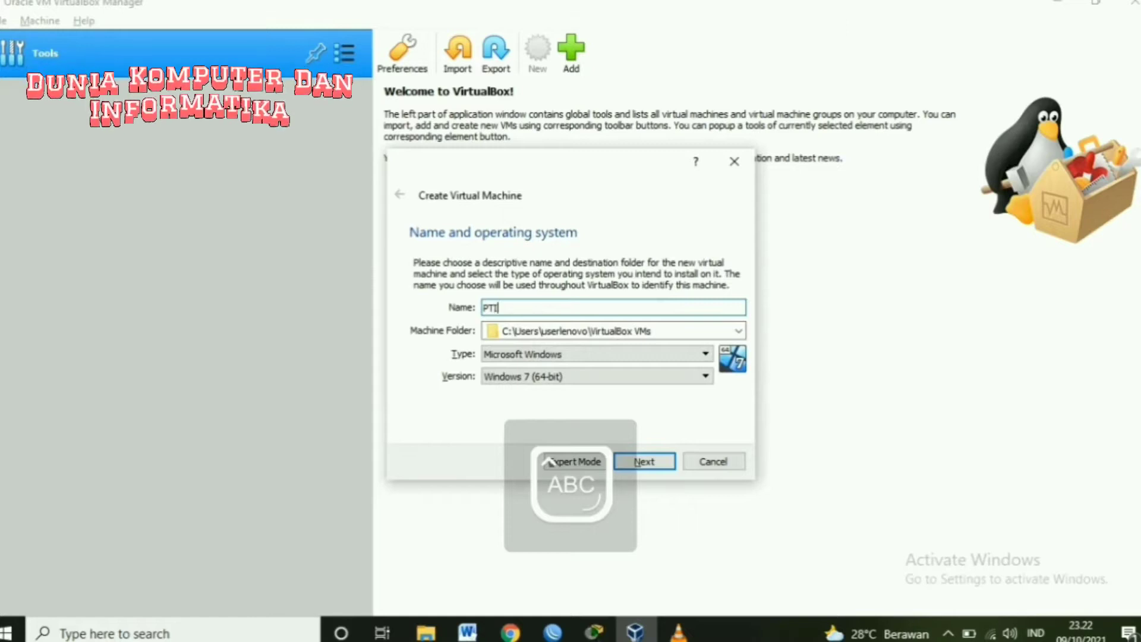
# - Set the machine type to Linux with version Debian (64-bit)
pyautogui.press('capslock')
pyautogui.press('Tab')
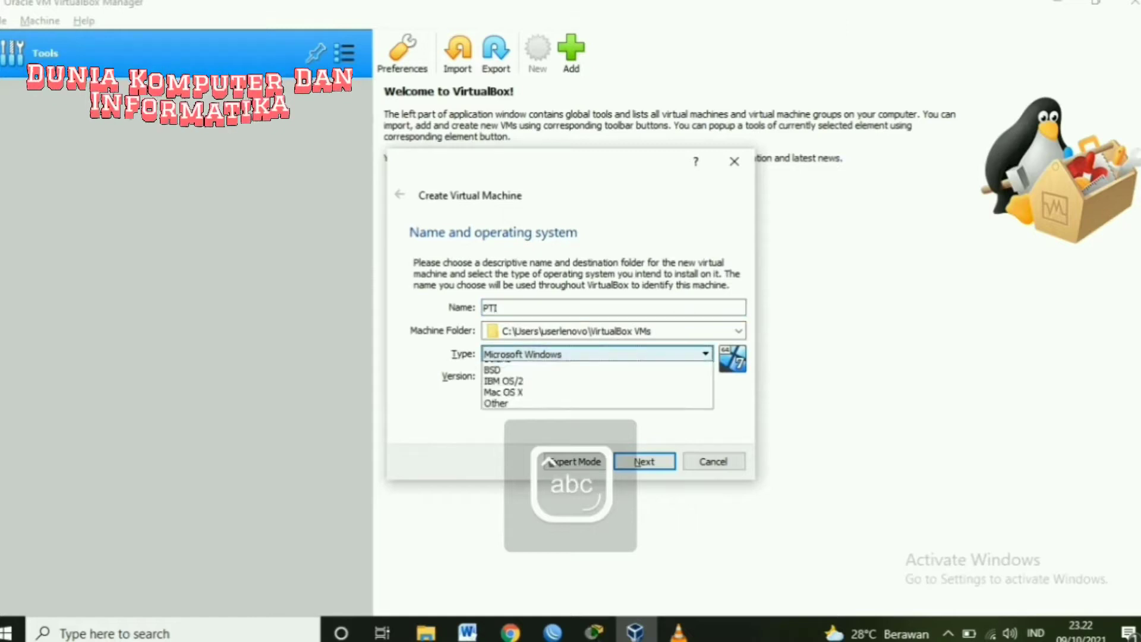
pyautogui.hotkey('alt', 'Down')
pyautogui.press('Down')
pyautogui.press('Return')
pyautogui.press('Tab')
pyautogui.hotkey('alt', 'Down')
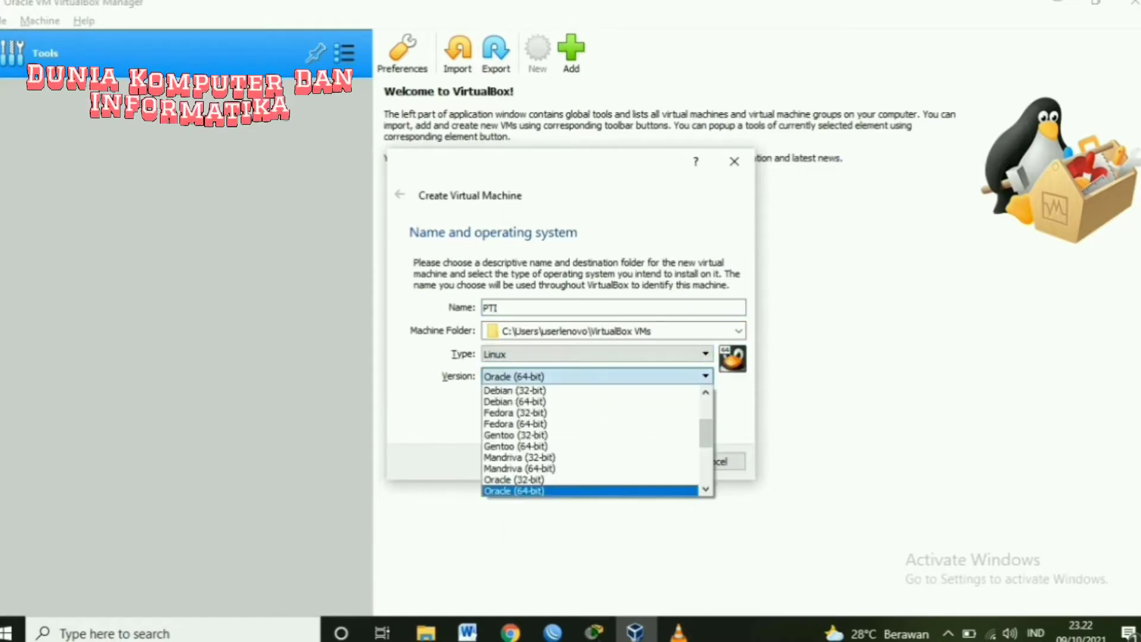
pyautogui.press('pageup')
pyautogui.press('Down')
pyautogui.press('Return')
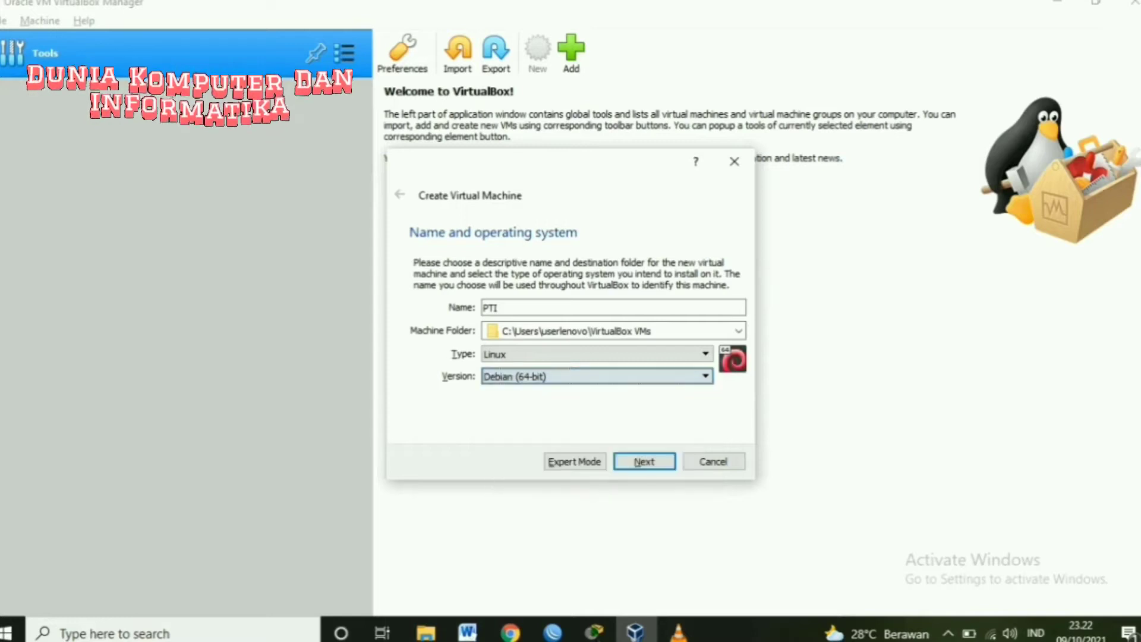
# - Keep 1024 MB memory and create a dynamically allocated 8,00 GB PTI.vdi disk
pyautogui.press('Return')
pyautogui.press('Return')
pyautogui.press('Return')
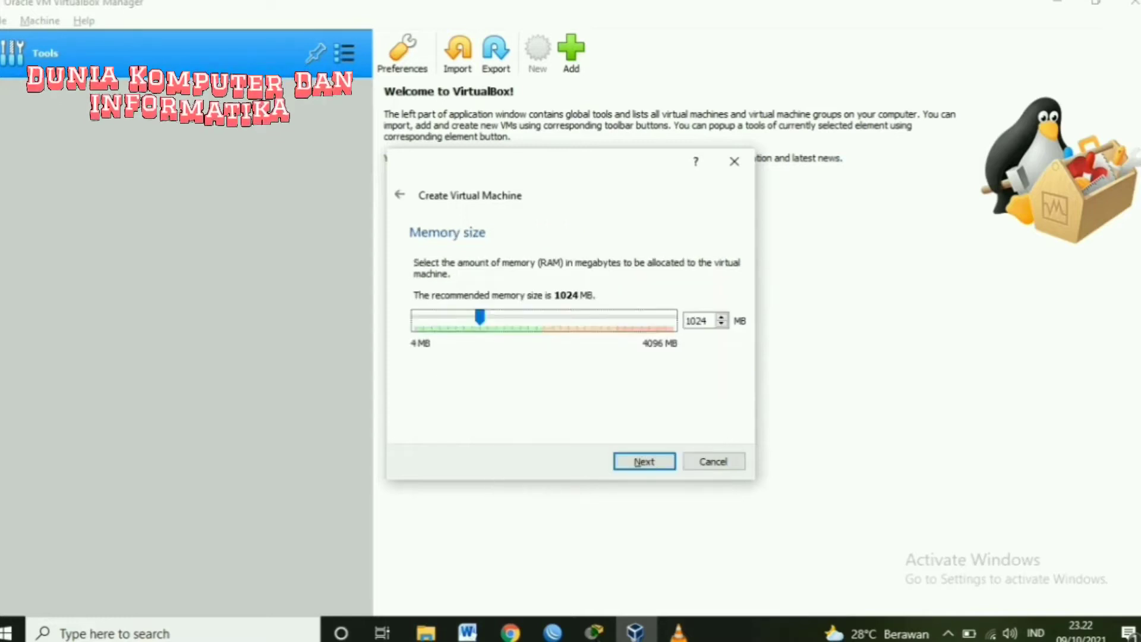
pyautogui.press('Return')
pyautogui.press('Return')
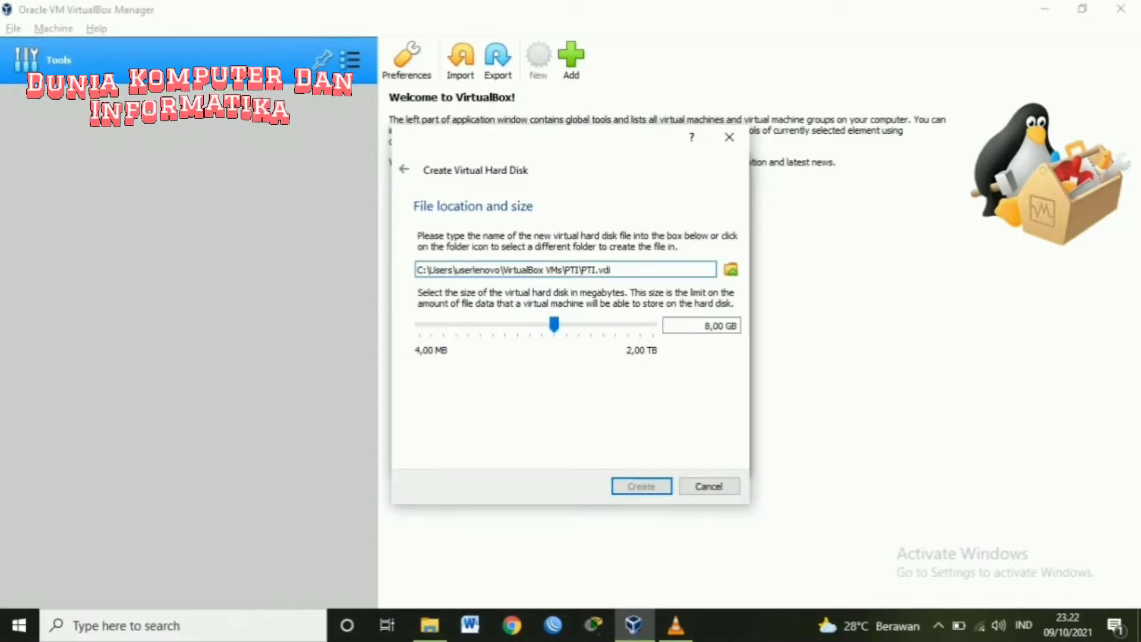
pyautogui.press('Return')
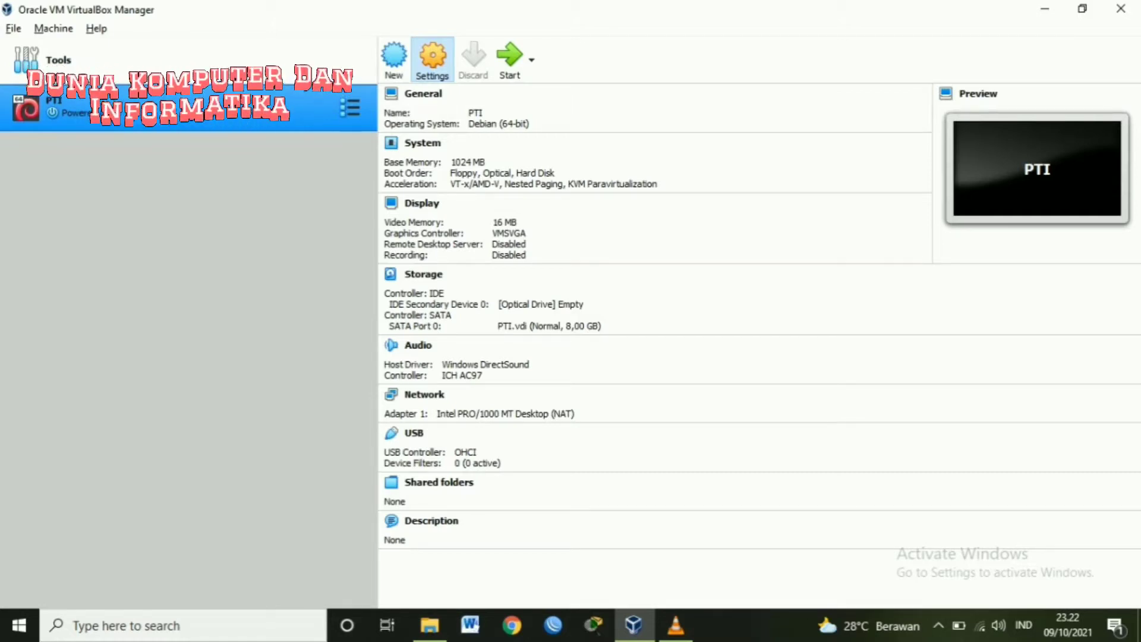
# - Attach PTI's network adapter to Host-only Adapter in its settings
pyautogui.click(432, 58)
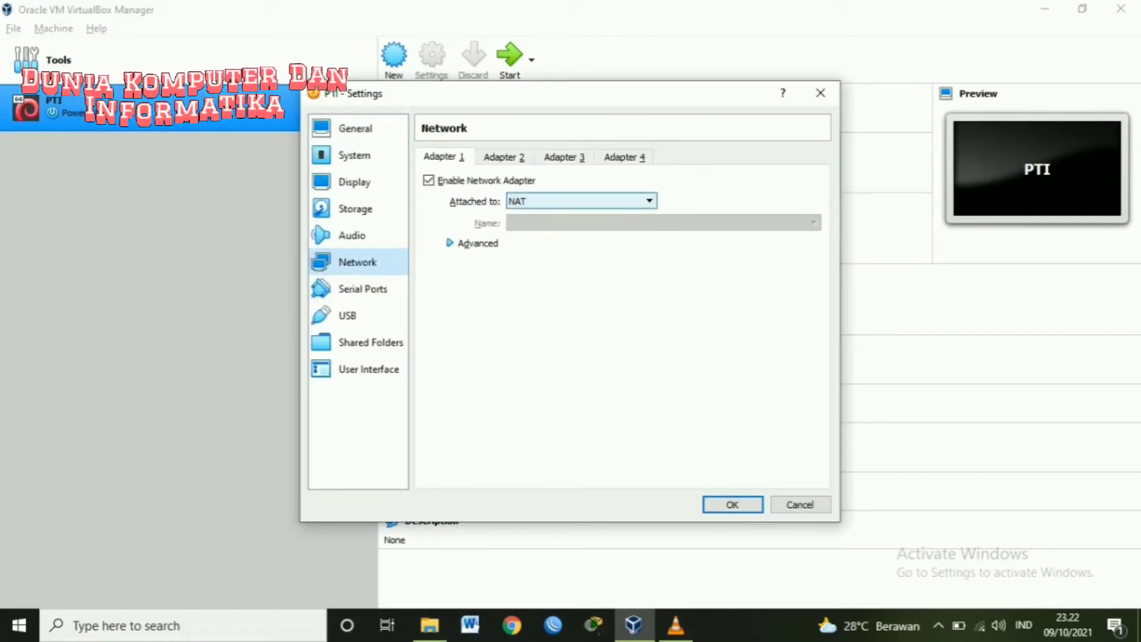
pyautogui.click(581, 200)
pyautogui.click(570, 246)
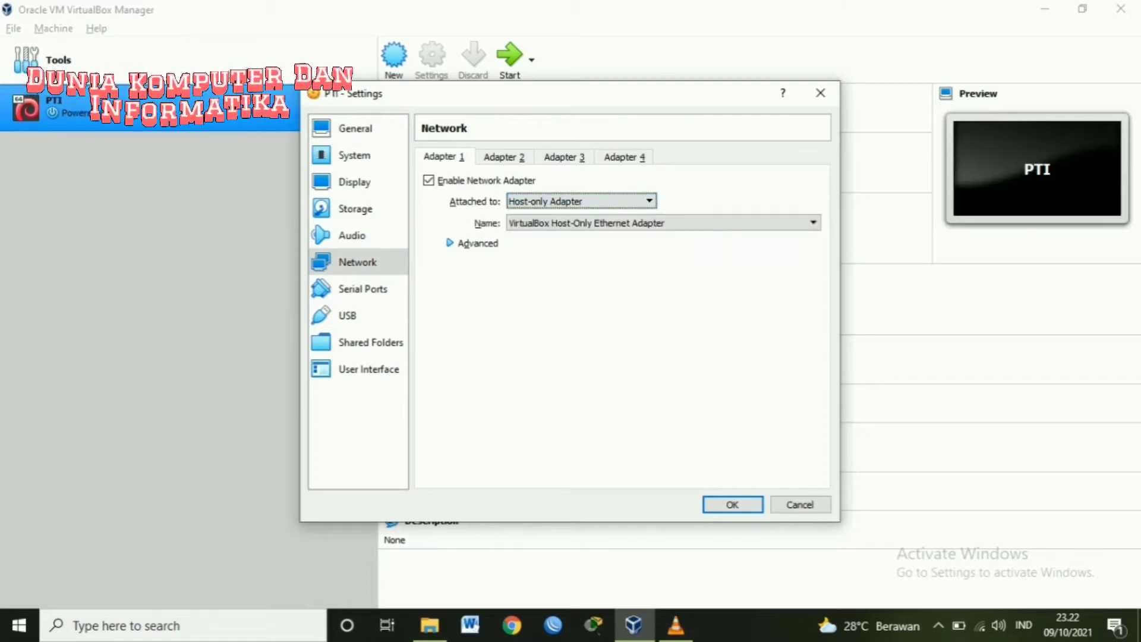
# - Insert debian-11.0.0-amd64-DVD-1.iso into the empty optical drive and save the settings
pyautogui.click(355, 209)
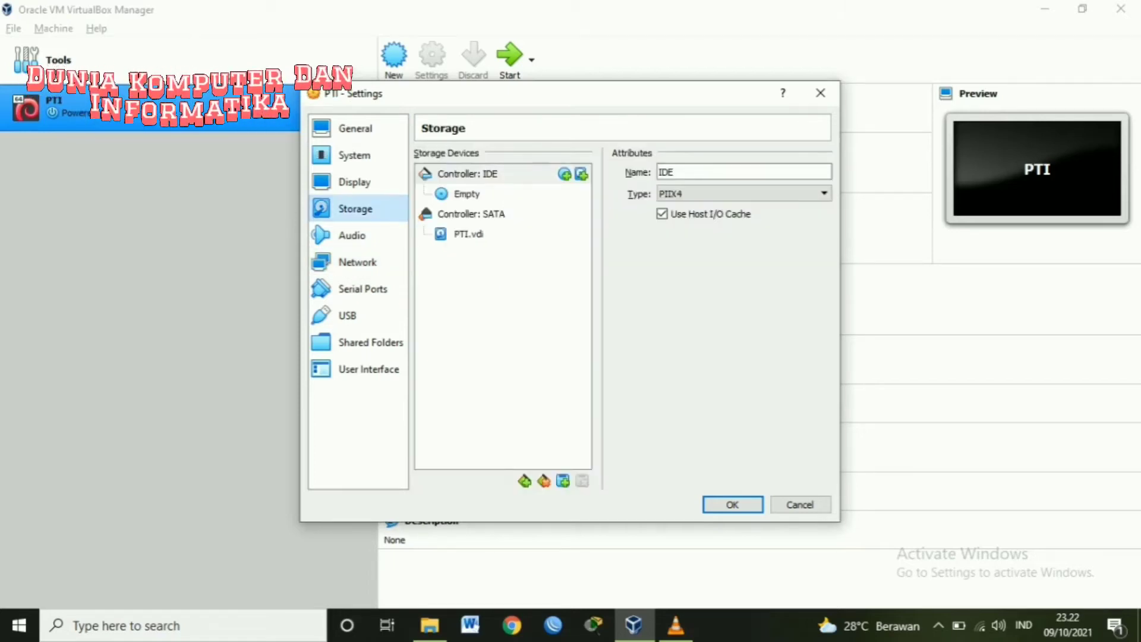
pyautogui.click(466, 193)
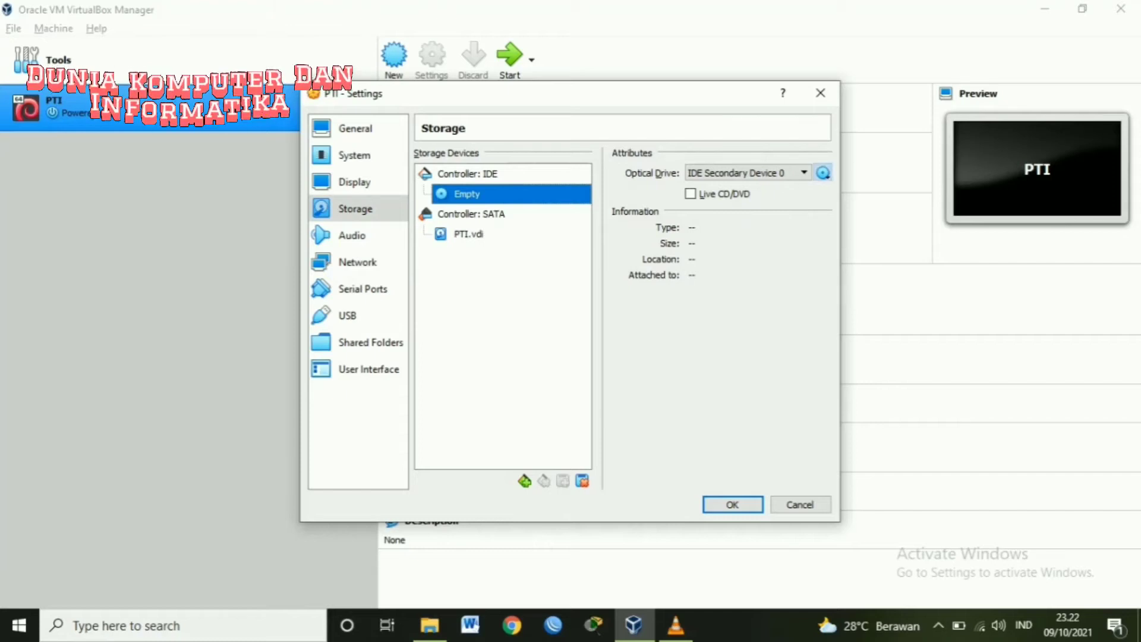
pyautogui.click(823, 173)
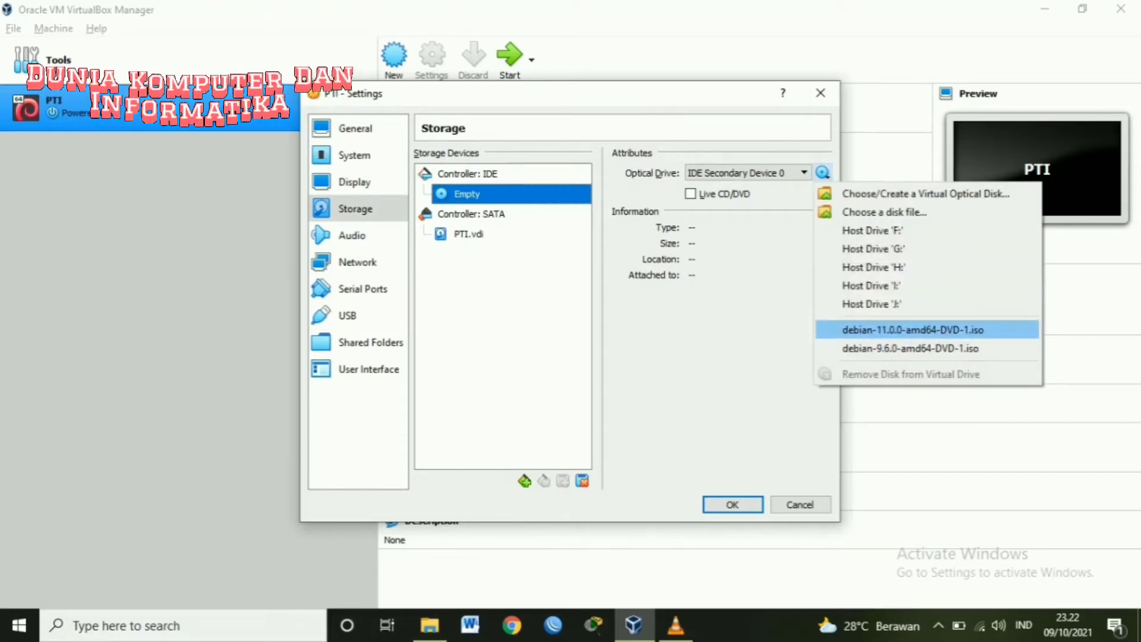
pyautogui.click(912, 329)
pyautogui.click(731, 504)
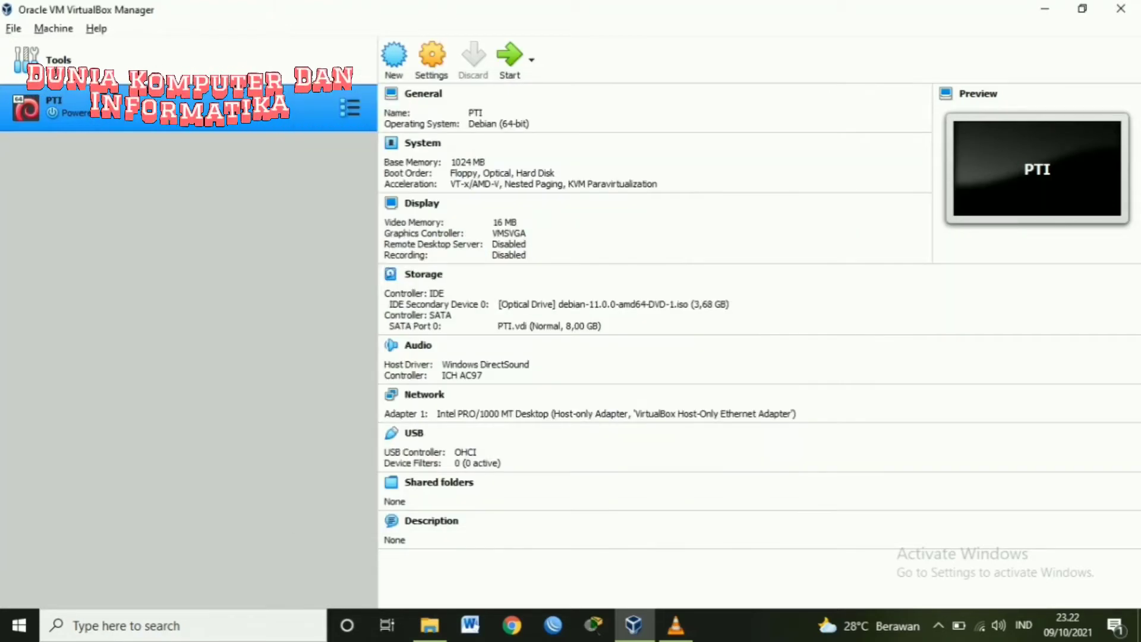
pyautogui.click(531, 60)
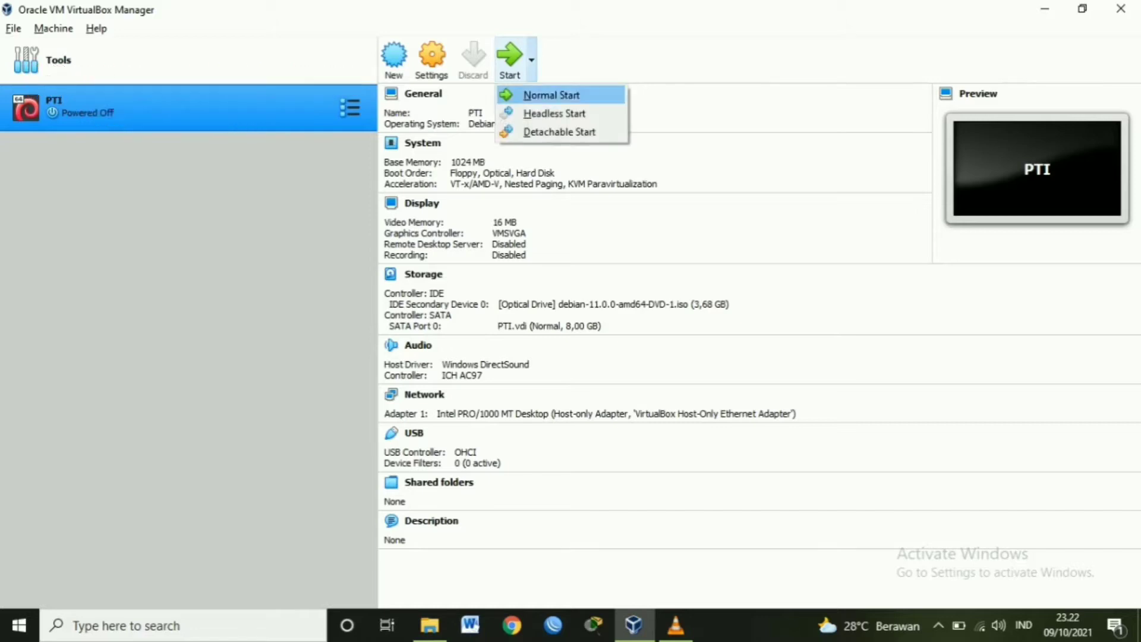
# - Start PTI normally and launch the text-mode Install option from the Debian boot menu
pyautogui.press('Return')
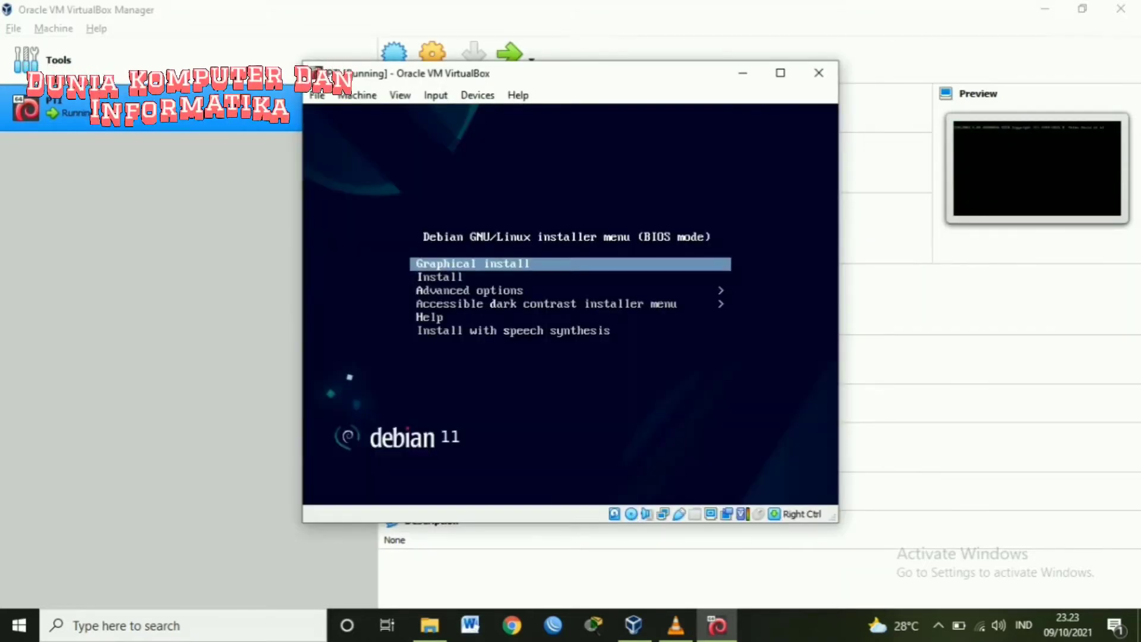
pyautogui.press('Down')
pyautogui.press('Return')
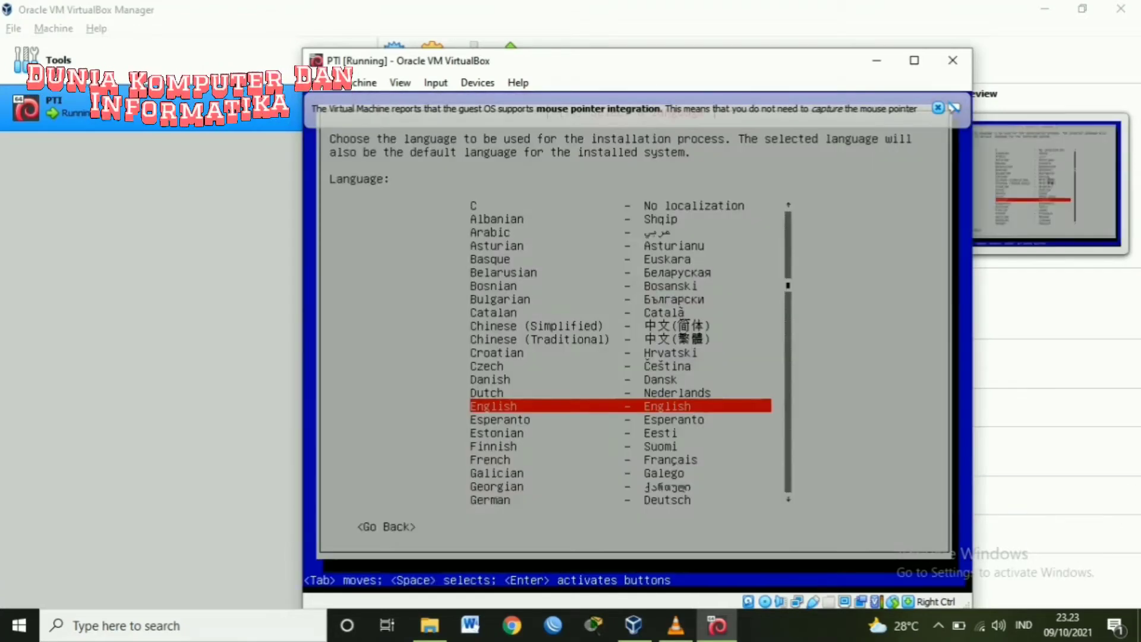
# - Maximize the VM window and accept English language and American English keymap
pyautogui.click(938, 107)
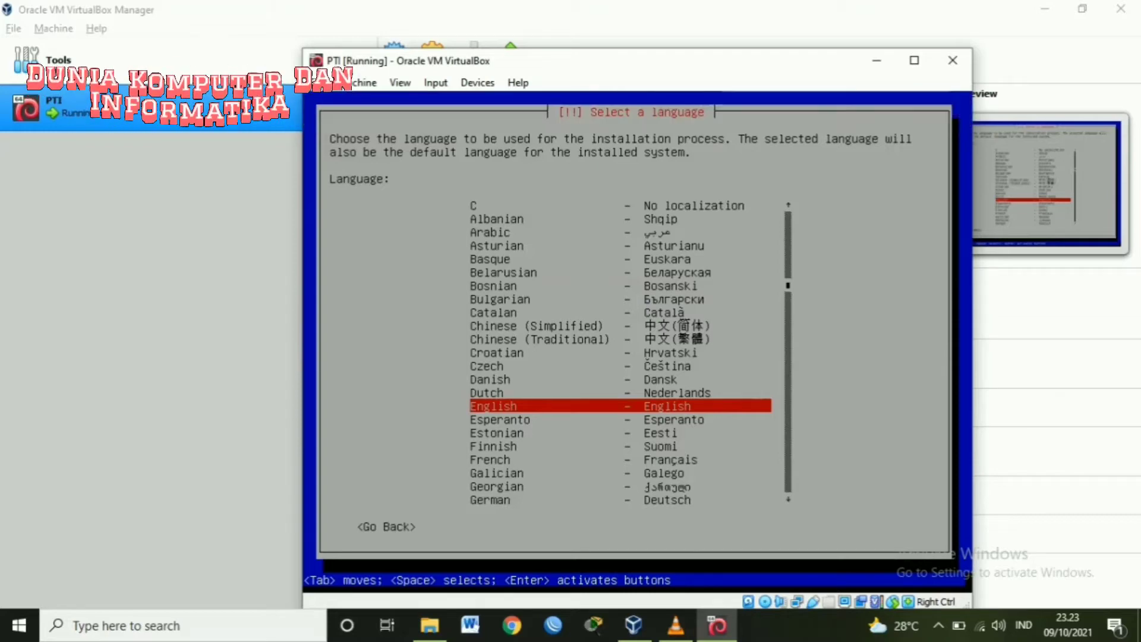
pyautogui.click(914, 60)
pyautogui.press('Return')
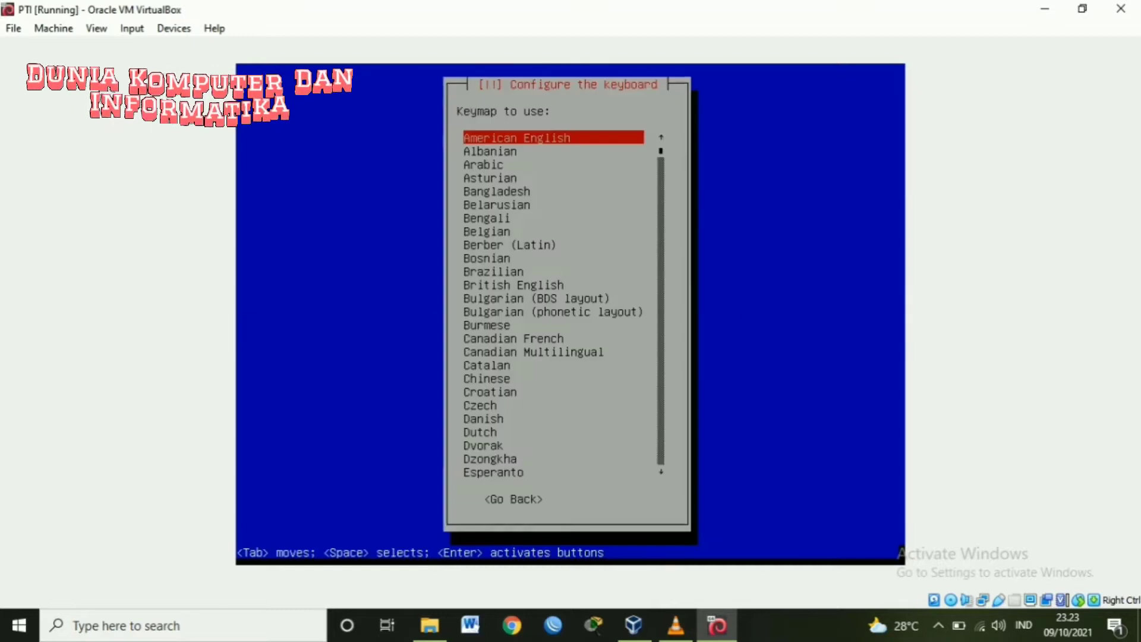
pyautogui.press('Return')
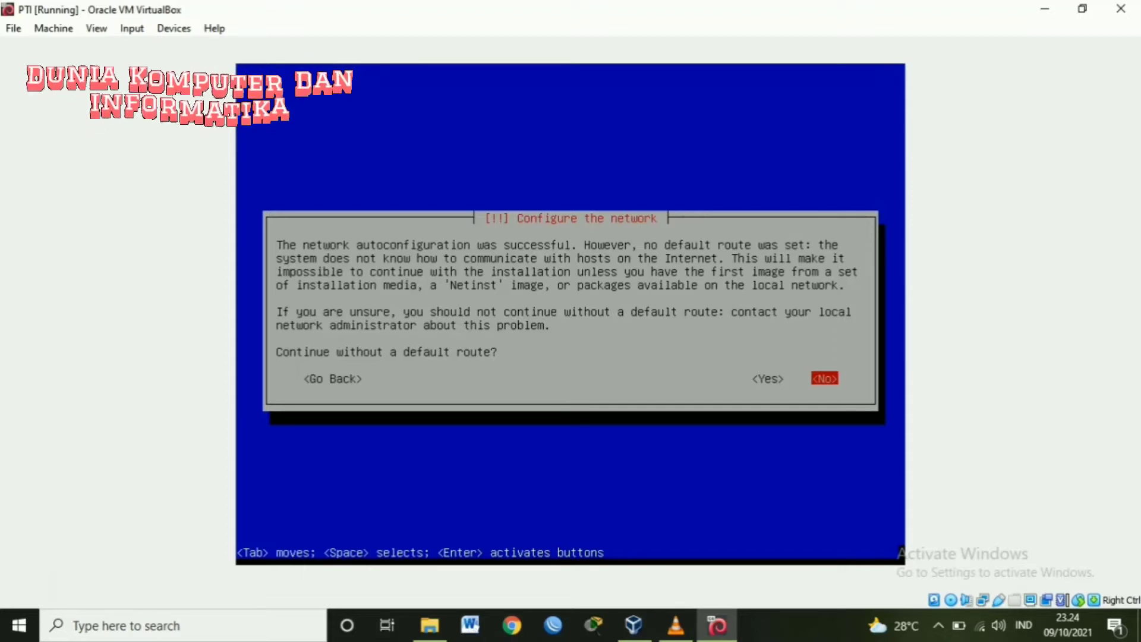
# - Choose 'Do not configure the network at this time' and keep the hostname 'debian'
pyautogui.press('Return')
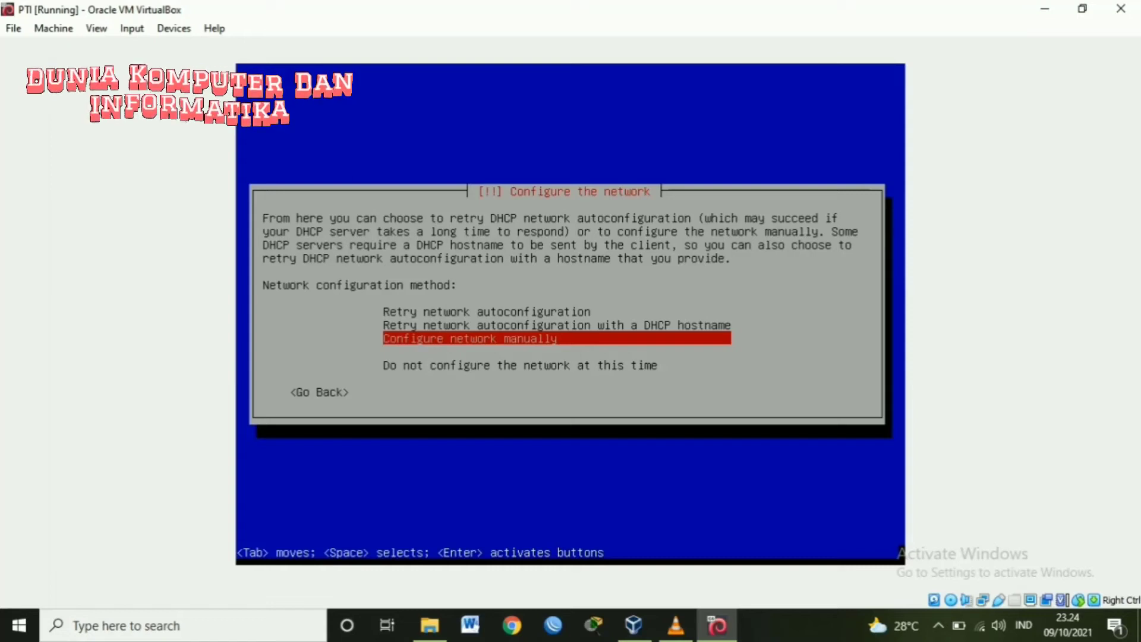
pyautogui.press('Down')
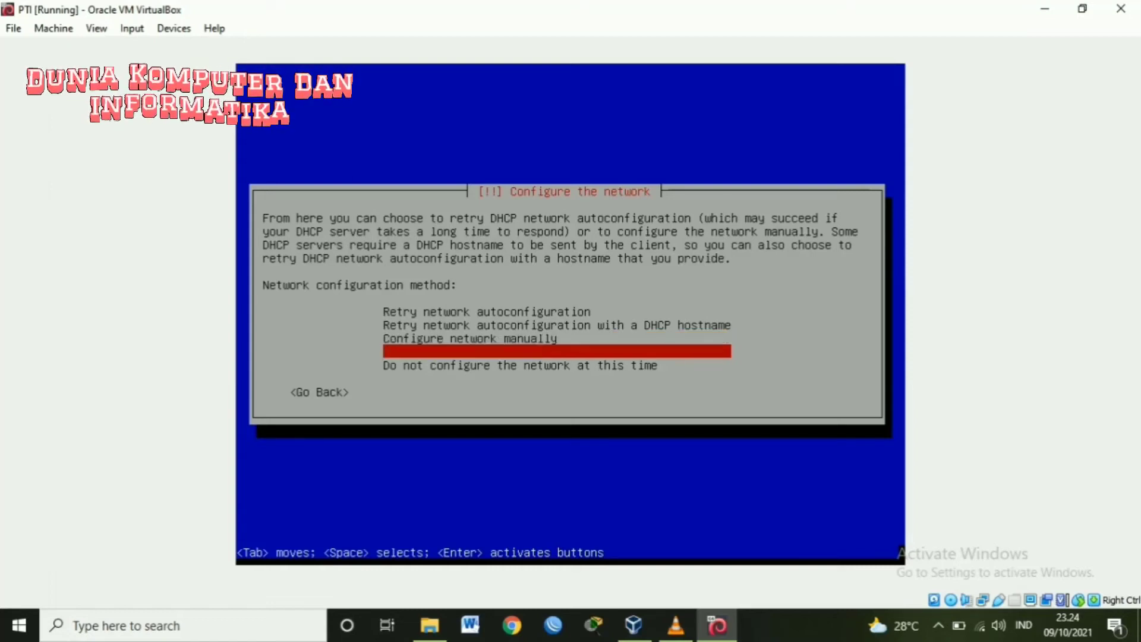
pyautogui.press('Down')
pyautogui.press('Return')
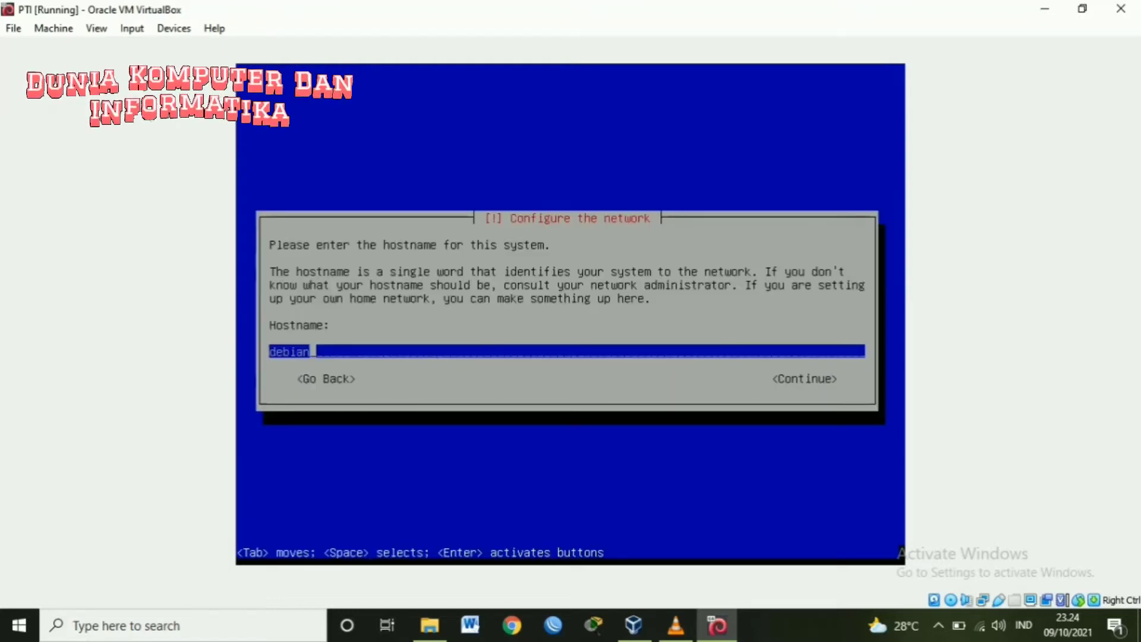
pyautogui.press('Tab')
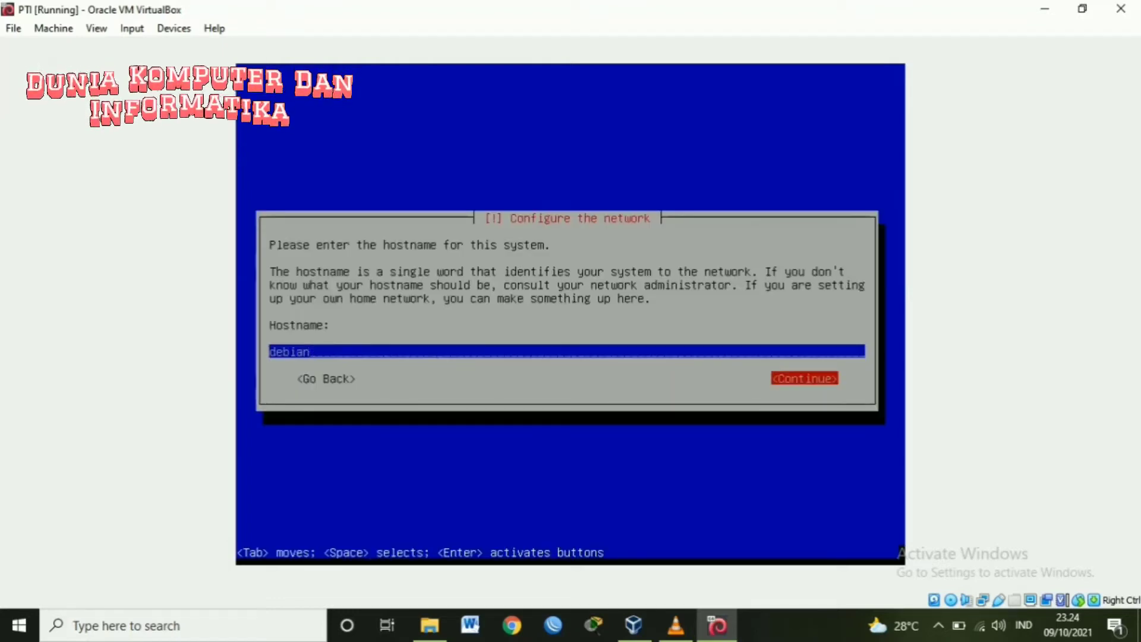
pyautogui.press('Return')
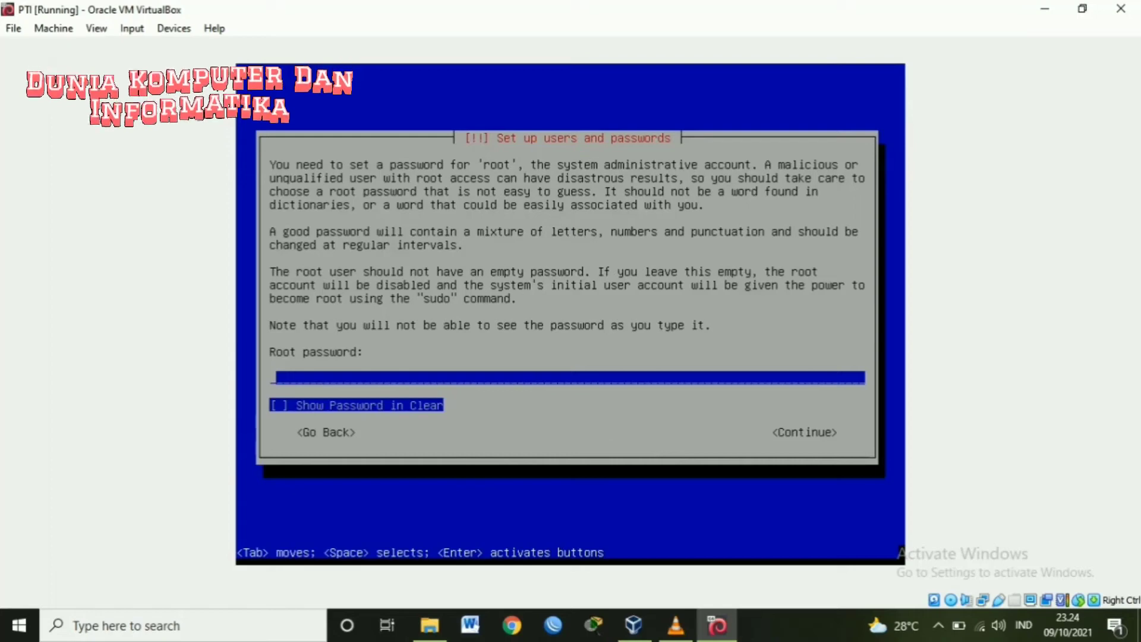
# - Enter the root password, shown in clear text, and confirm it
pyautogui.write('***')
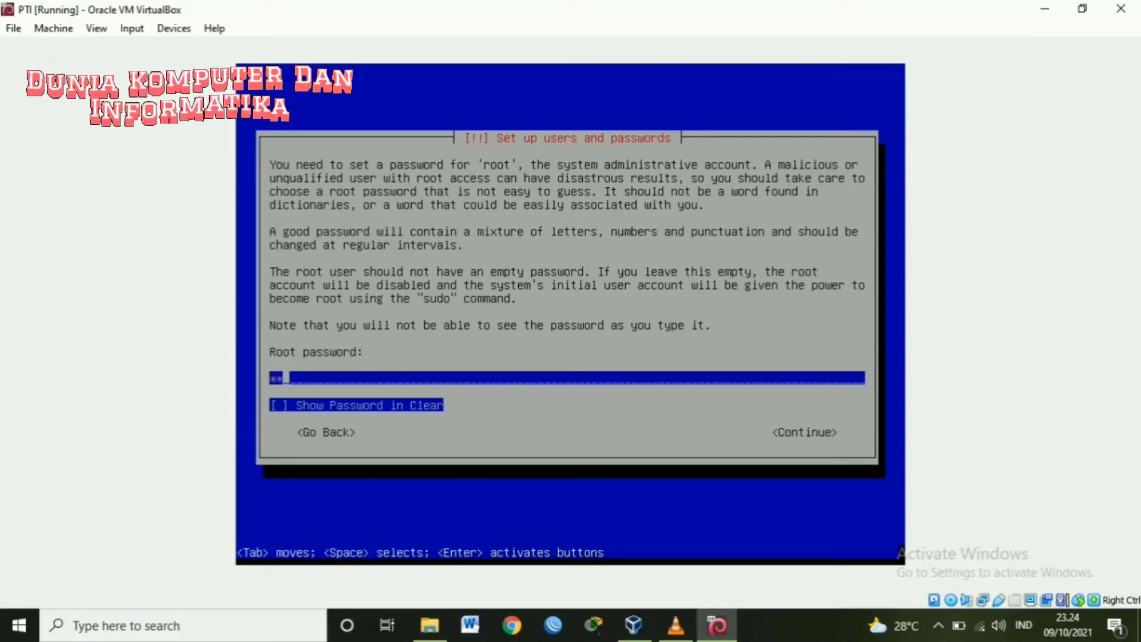
pyautogui.press('Tab')
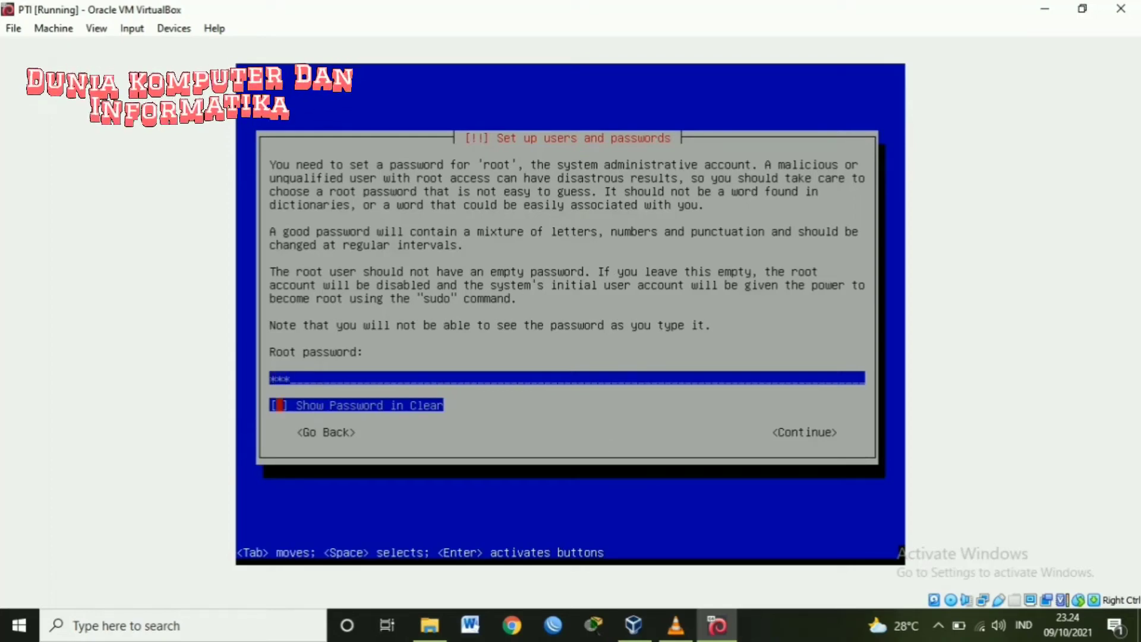
pyautogui.press('space')
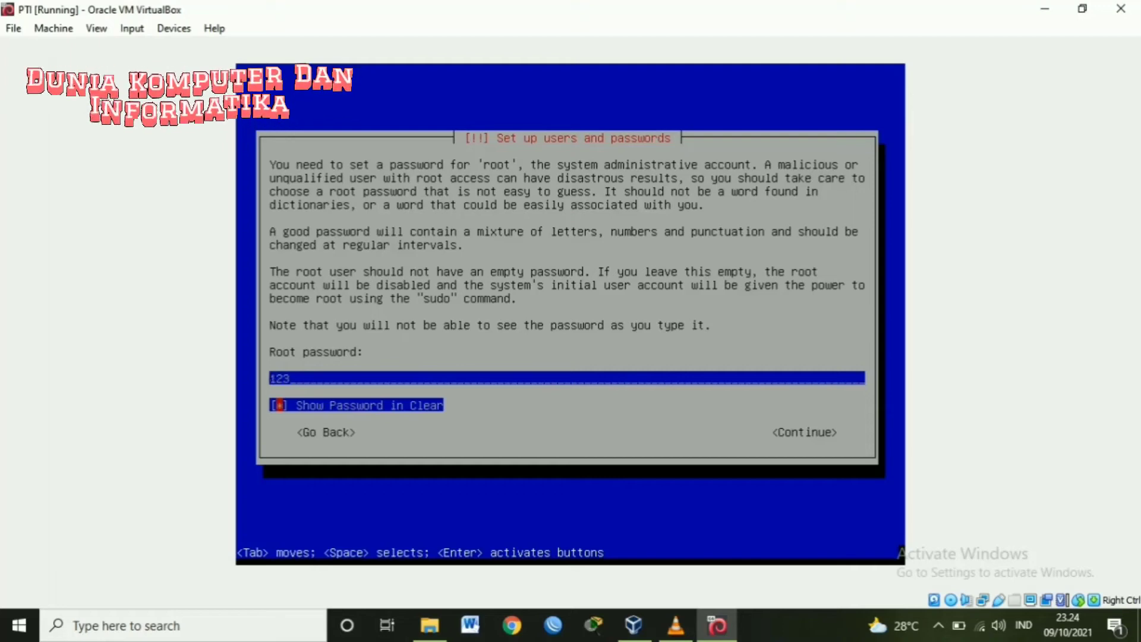
pyautogui.press('Tab')
pyautogui.press('Return')
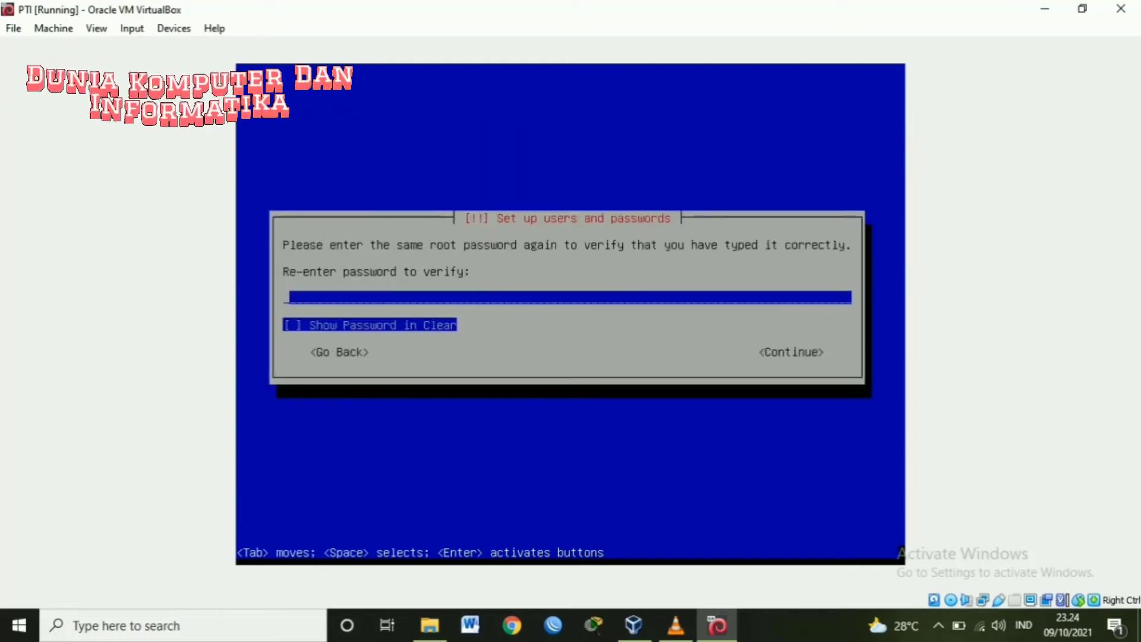
pyautogui.write('123')
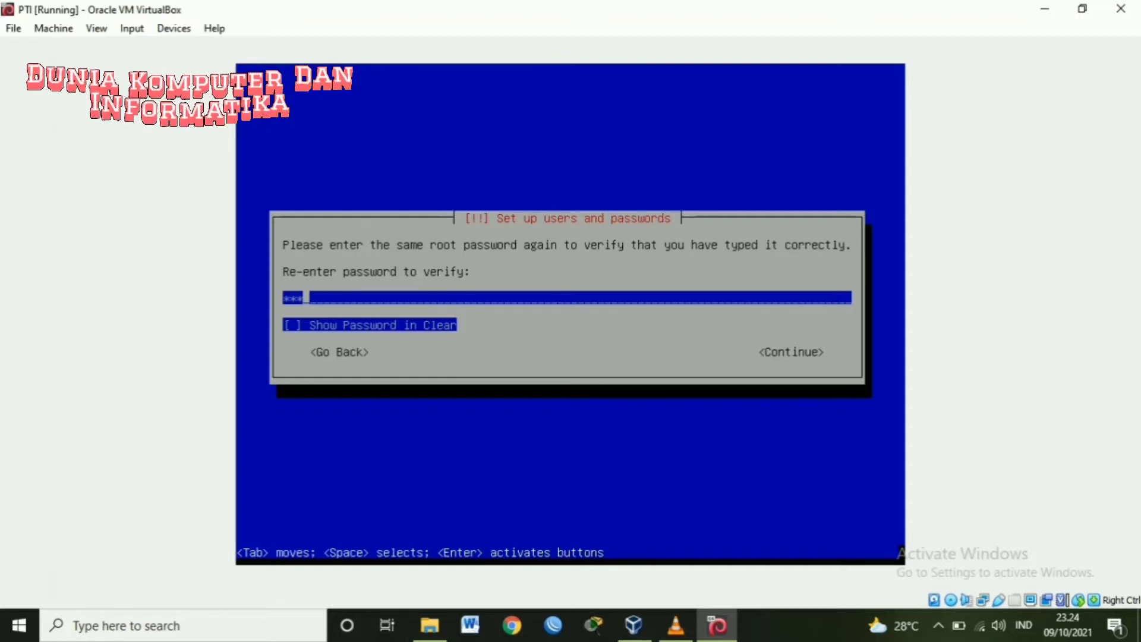
pyautogui.press('Tab')
pyautogui.press('space')
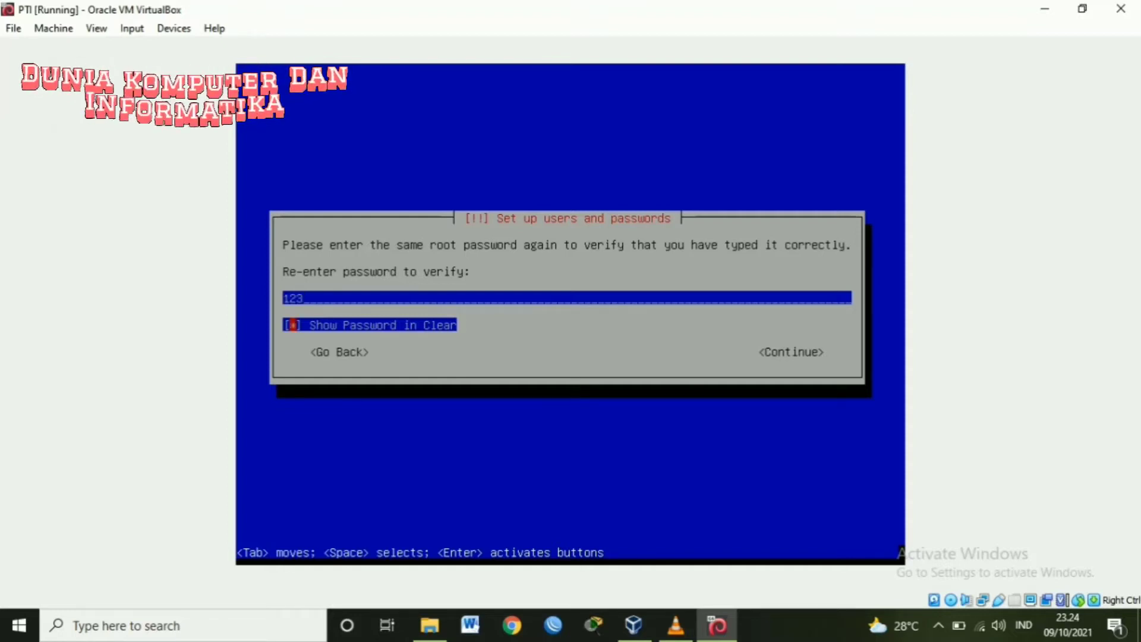
pyautogui.press('Tab')
pyautogui.press('Return')
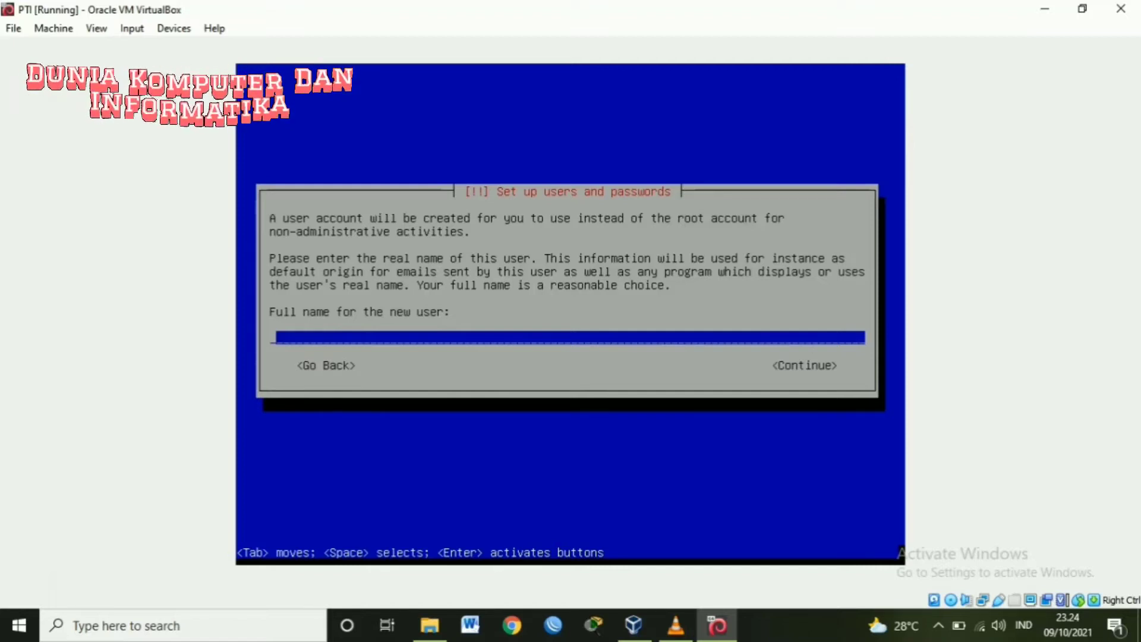
# - Create the new user with full name 'debian 11' and username 'db'
pyautogui.write('dea')
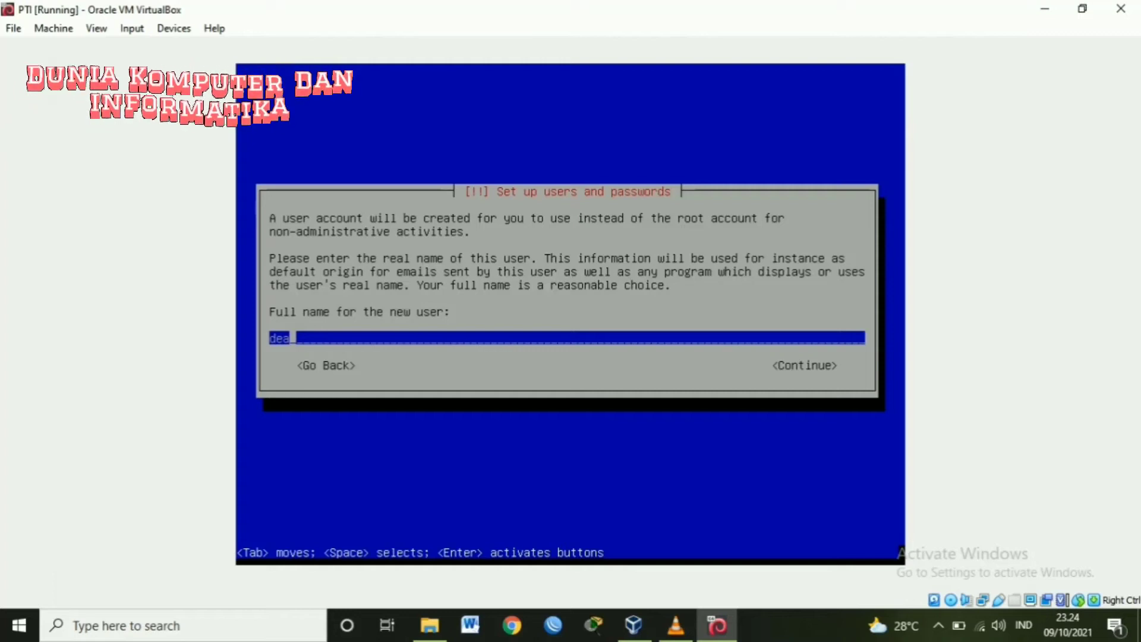
pyautogui.press('BackSpace')
pyautogui.write('b')
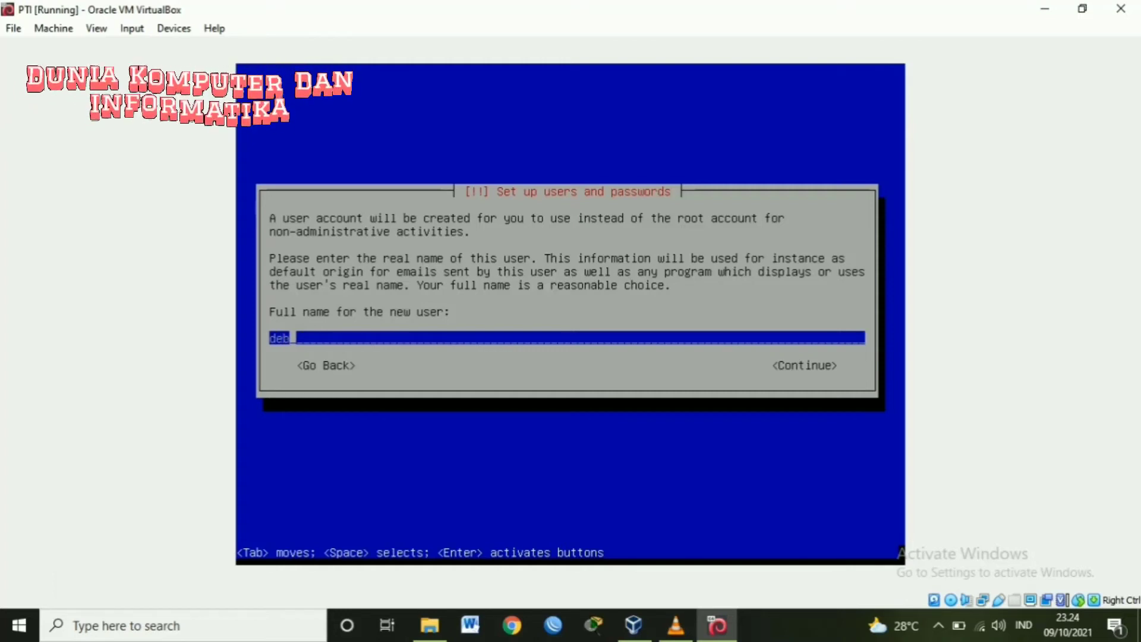
pyautogui.write('ian ')
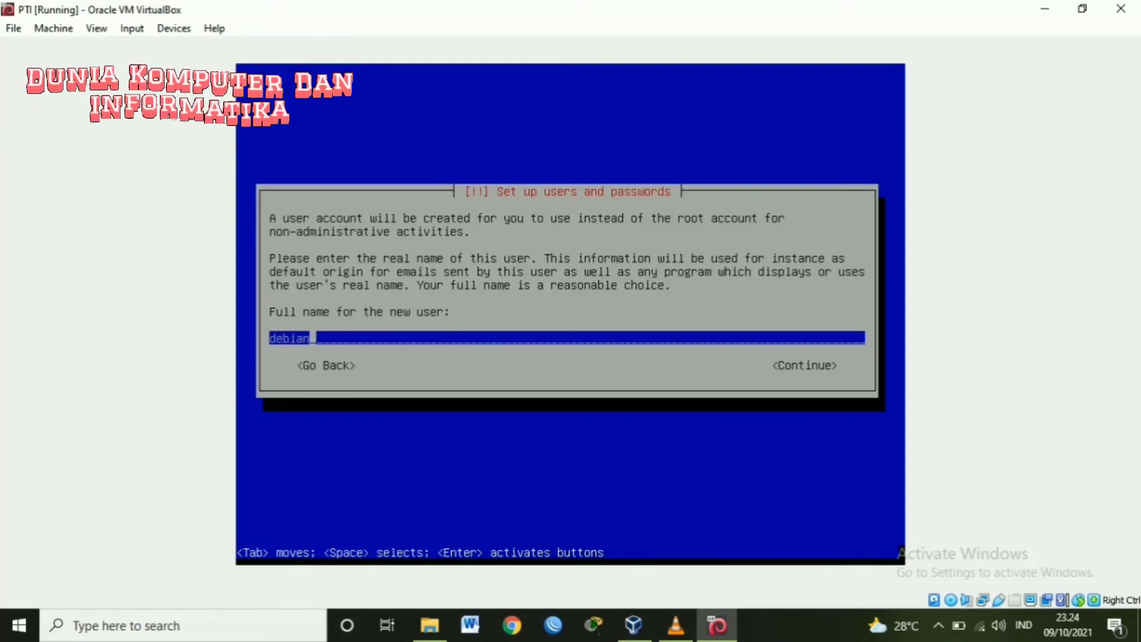
pyautogui.write('11')
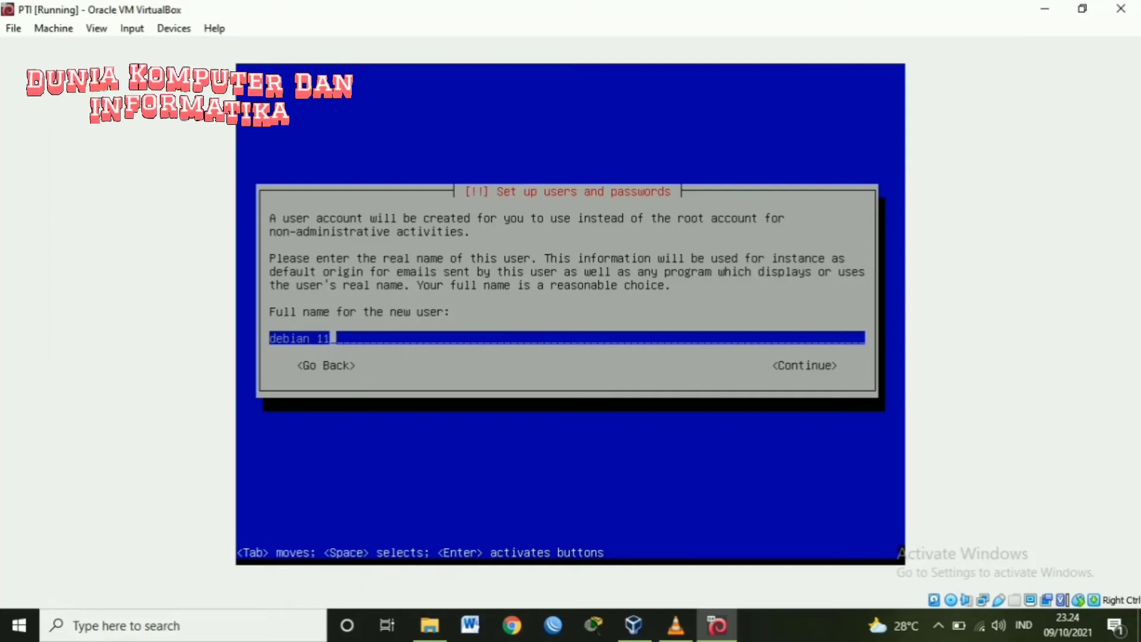
pyautogui.press('Tab')
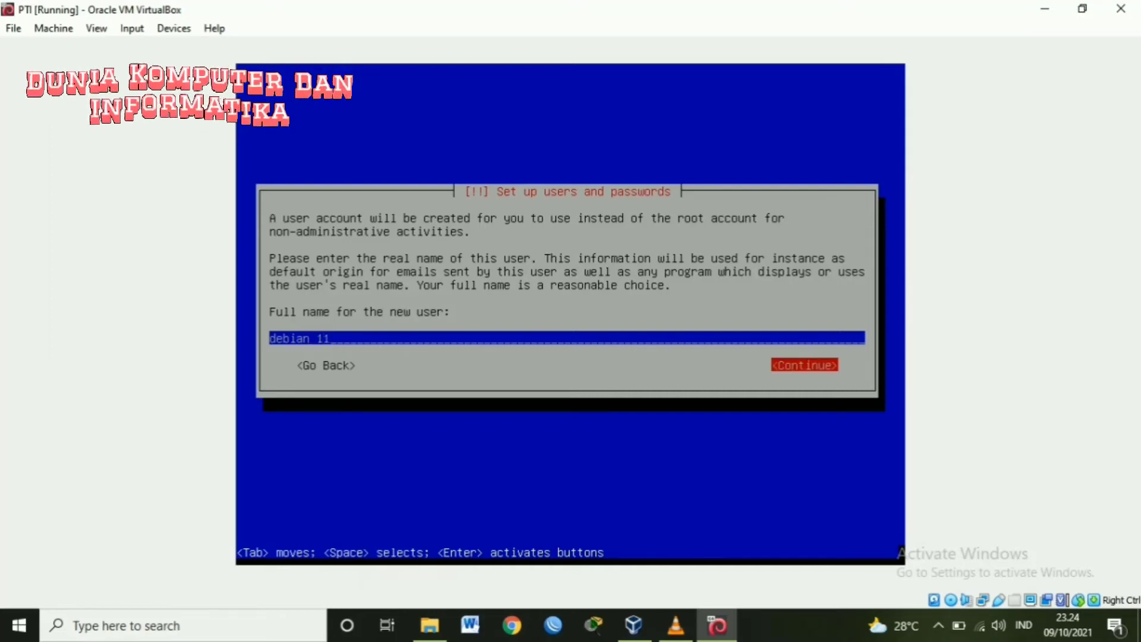
pyautogui.press('Return')
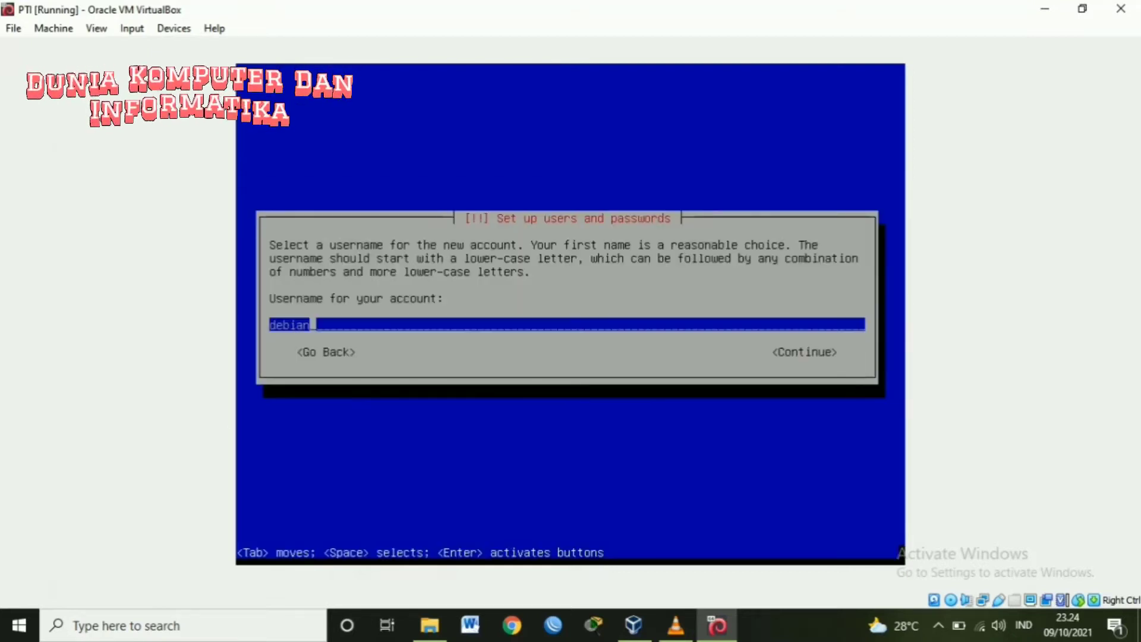
pyautogui.press('BackSpace')
pyautogui.press('BackSpace')
pyautogui.press('BackSpace')
pyautogui.press('BackSpace')
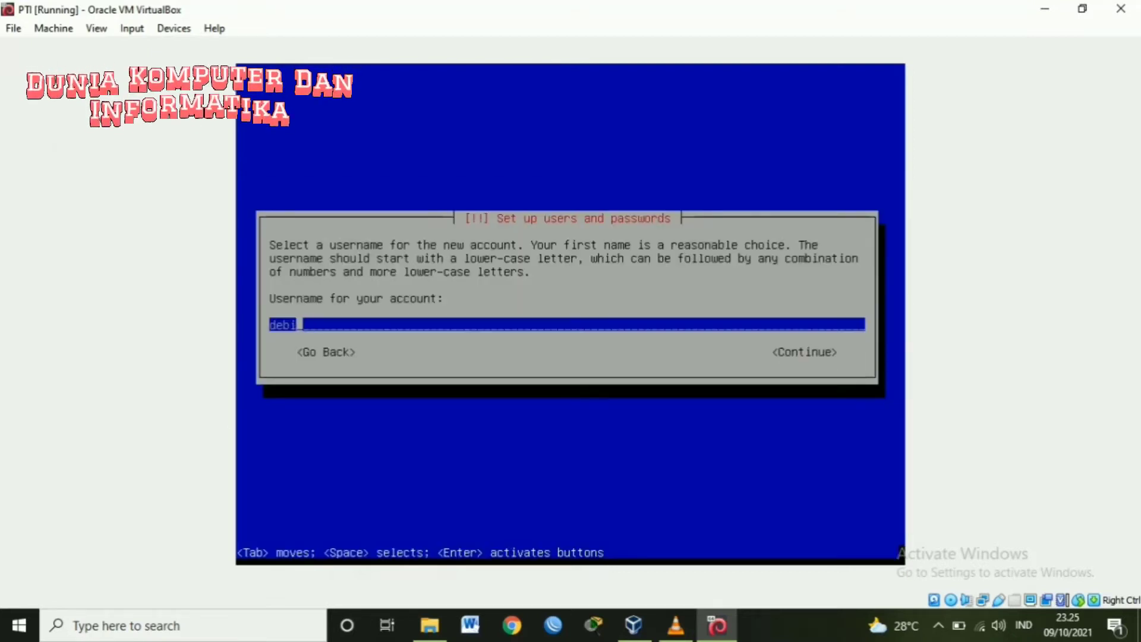
pyautogui.press('BackSpace')
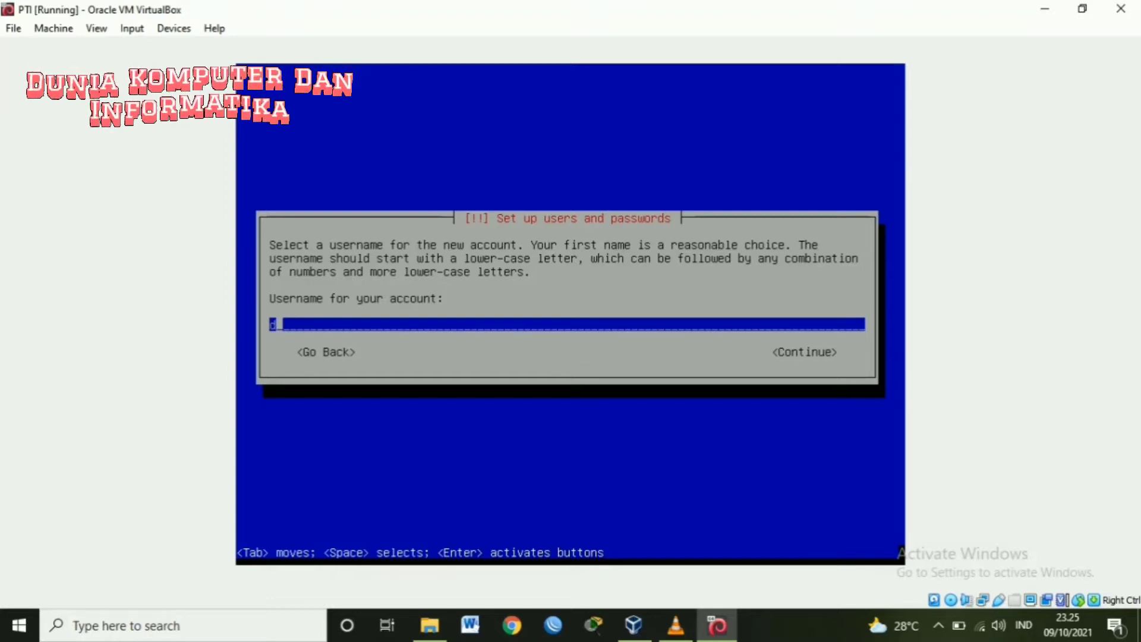
pyautogui.write('b')
pyautogui.press('Tab')
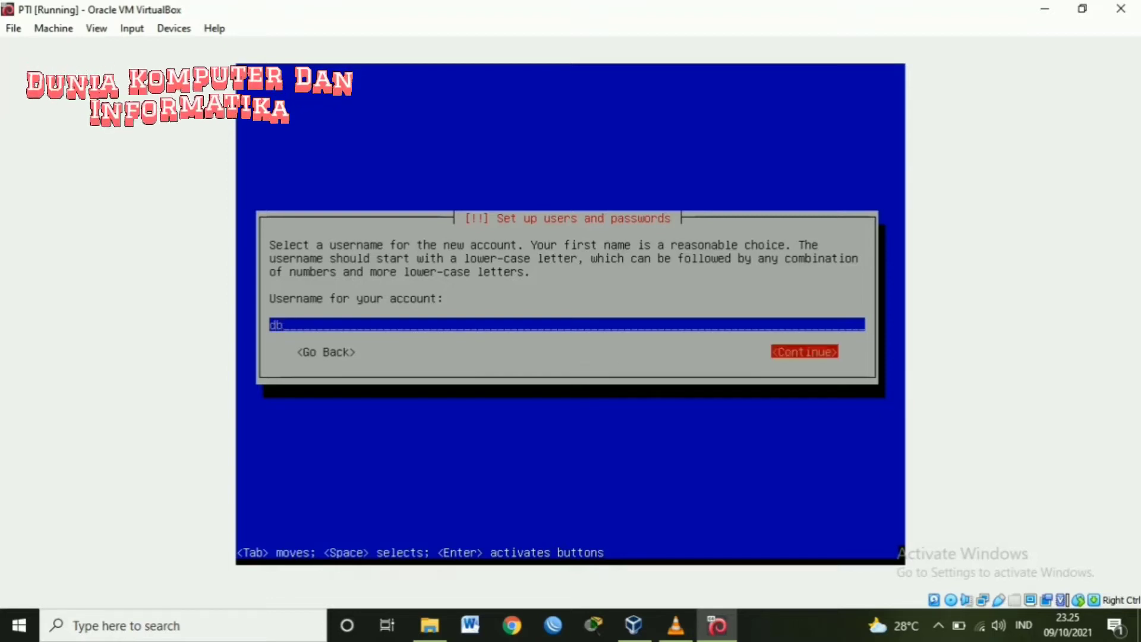
pyautogui.press('Return')
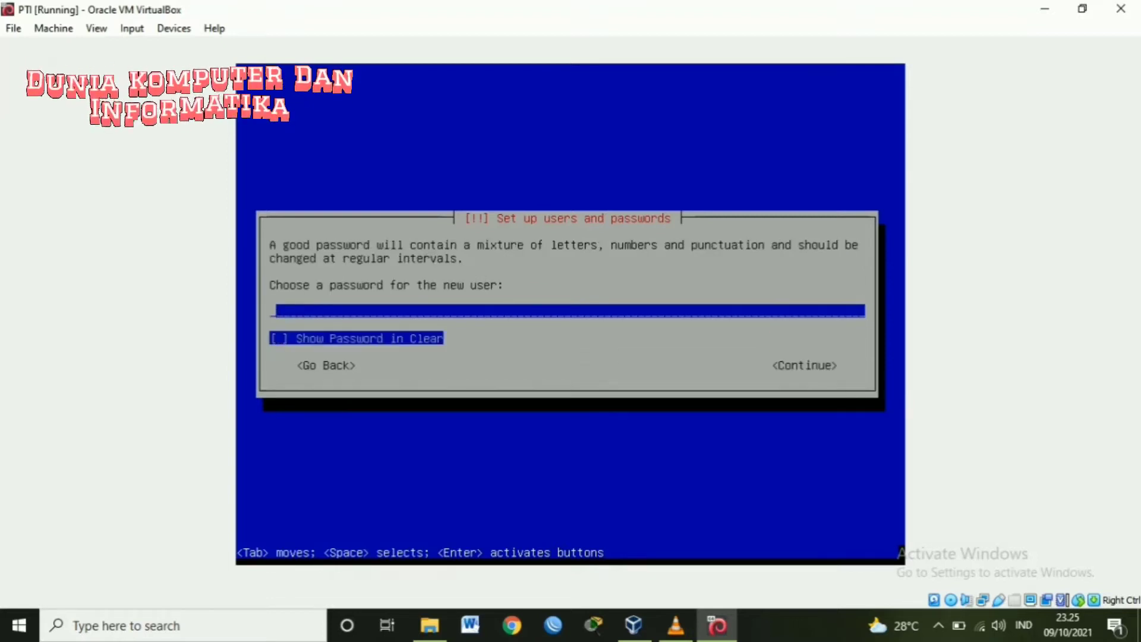
# - Set the new user's password and re-enter it, correcting an extra character
pyautogui.write('123')
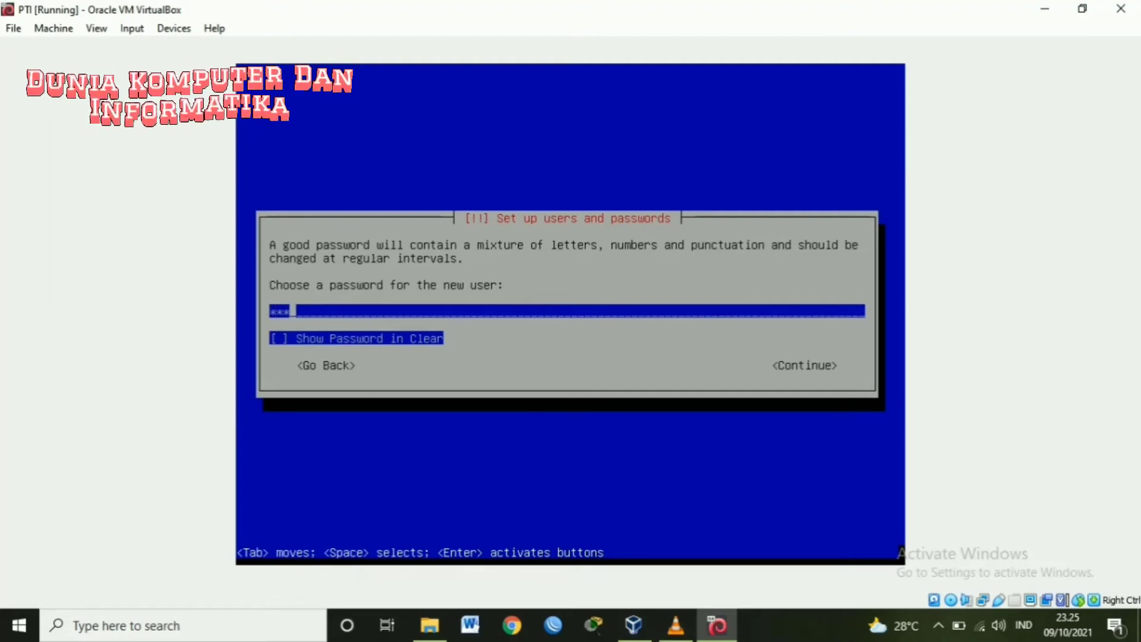
pyautogui.press('Tab')
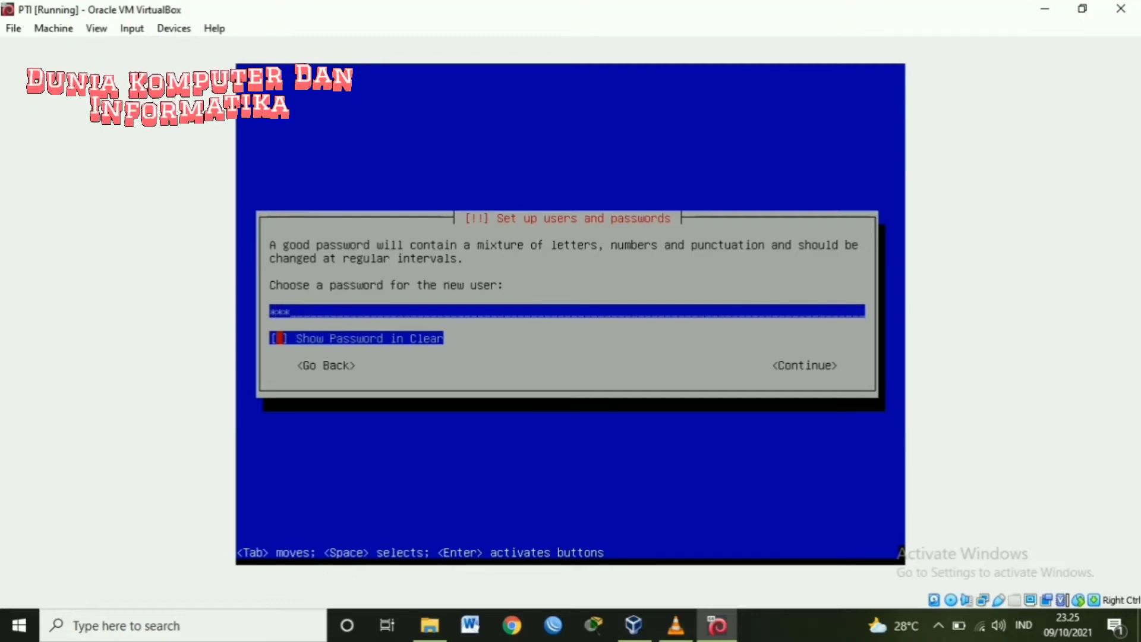
pyautogui.press('space')
pyautogui.press('Tab')
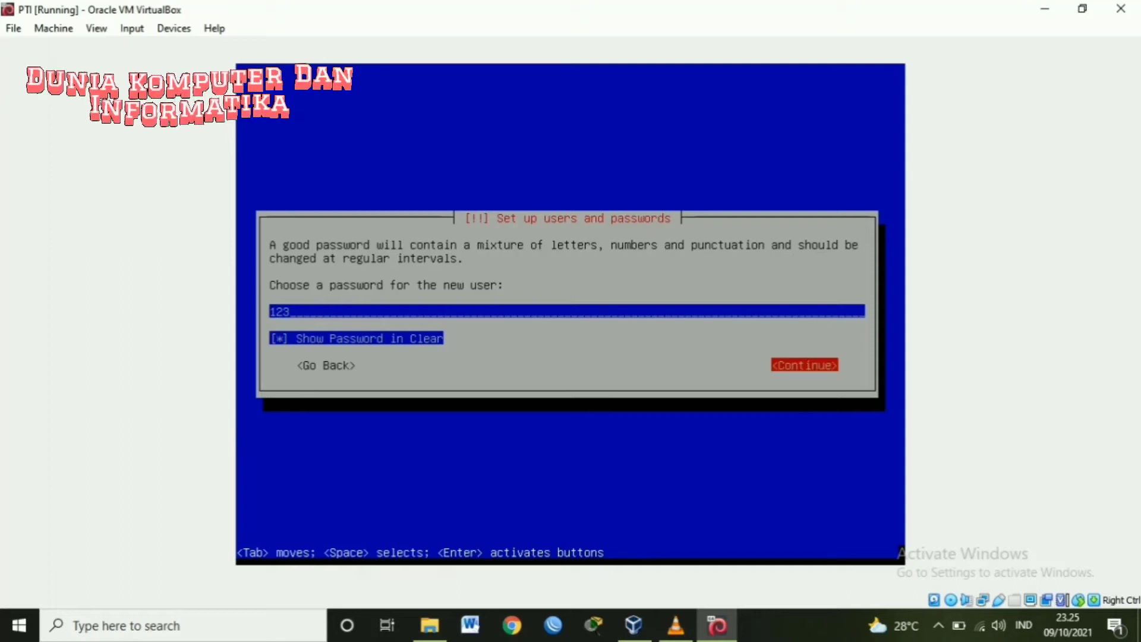
pyautogui.press('Return')
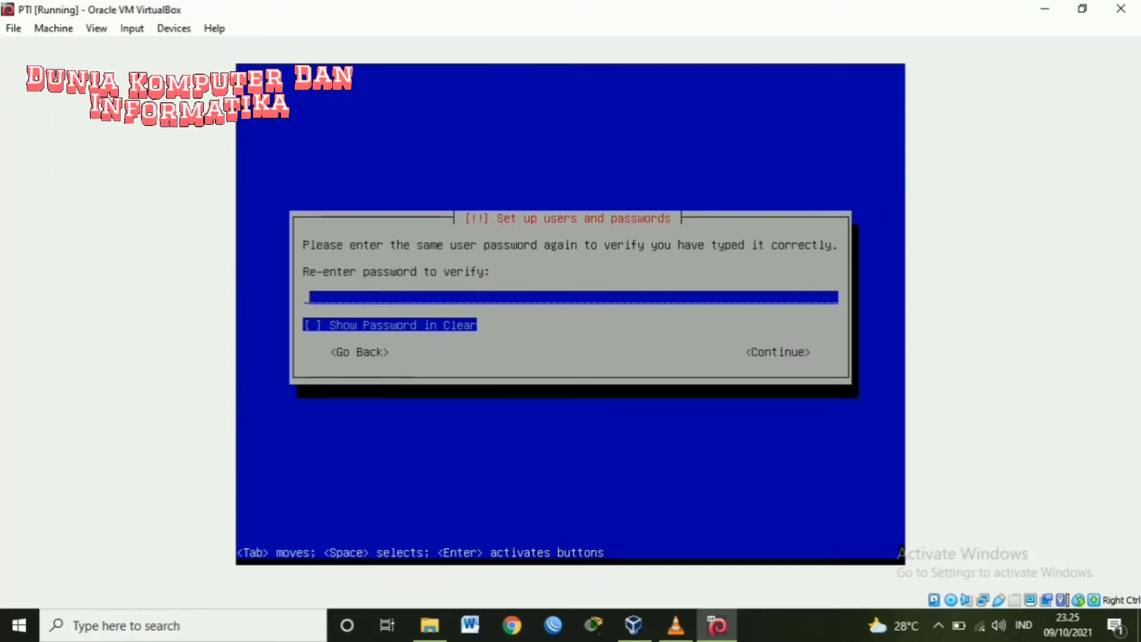
pyautogui.write('123')
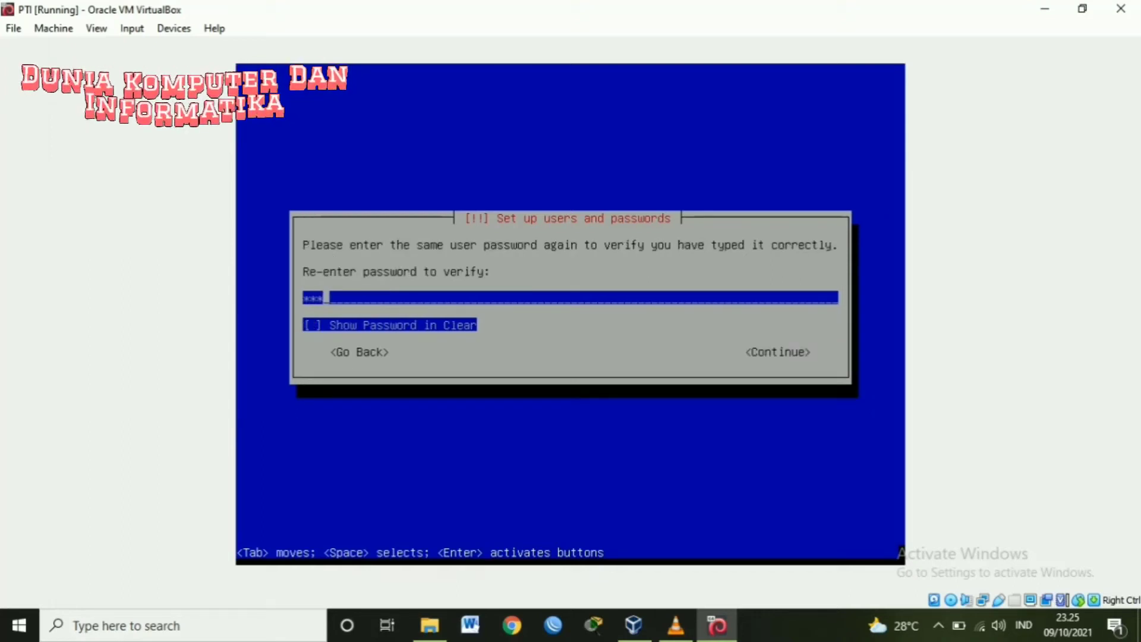
pyautogui.write('4')
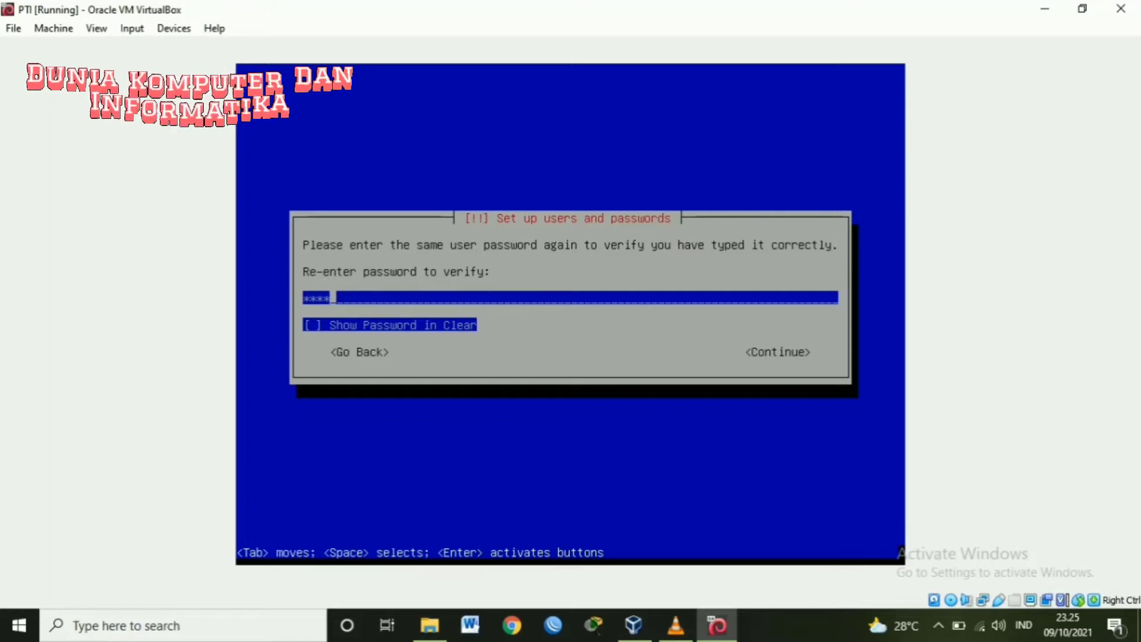
pyautogui.press('BackSpace')
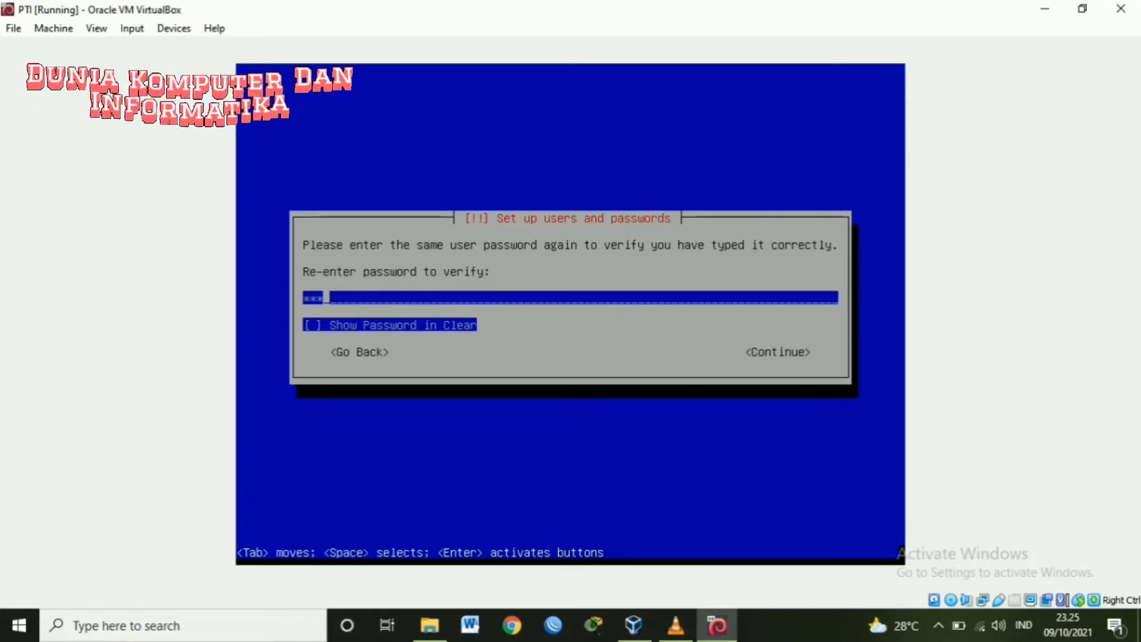
pyautogui.press('Tab')
pyautogui.press('space')
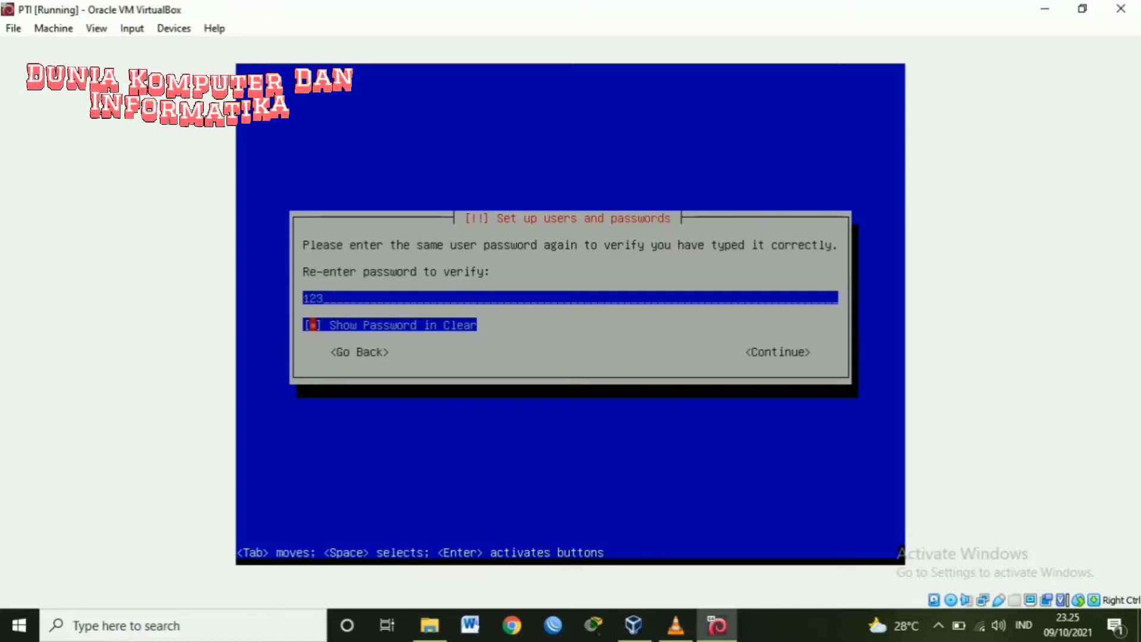
pyautogui.press('Tab')
pyautogui.press('Return')
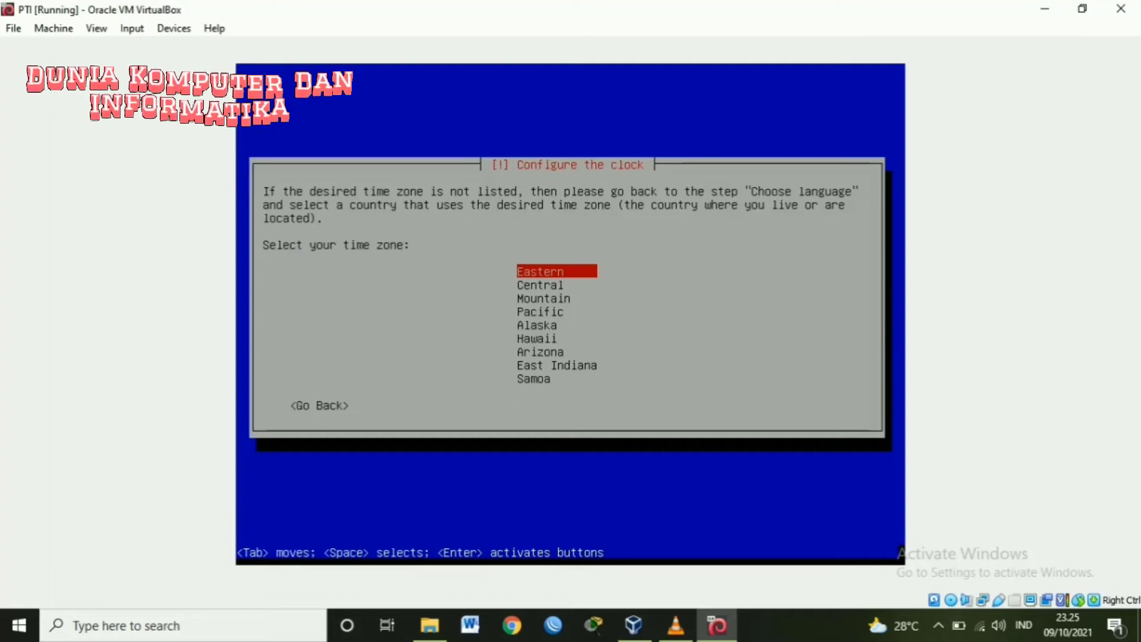
# - Select Eastern as the clock's time zone
pyautogui.press('Return')
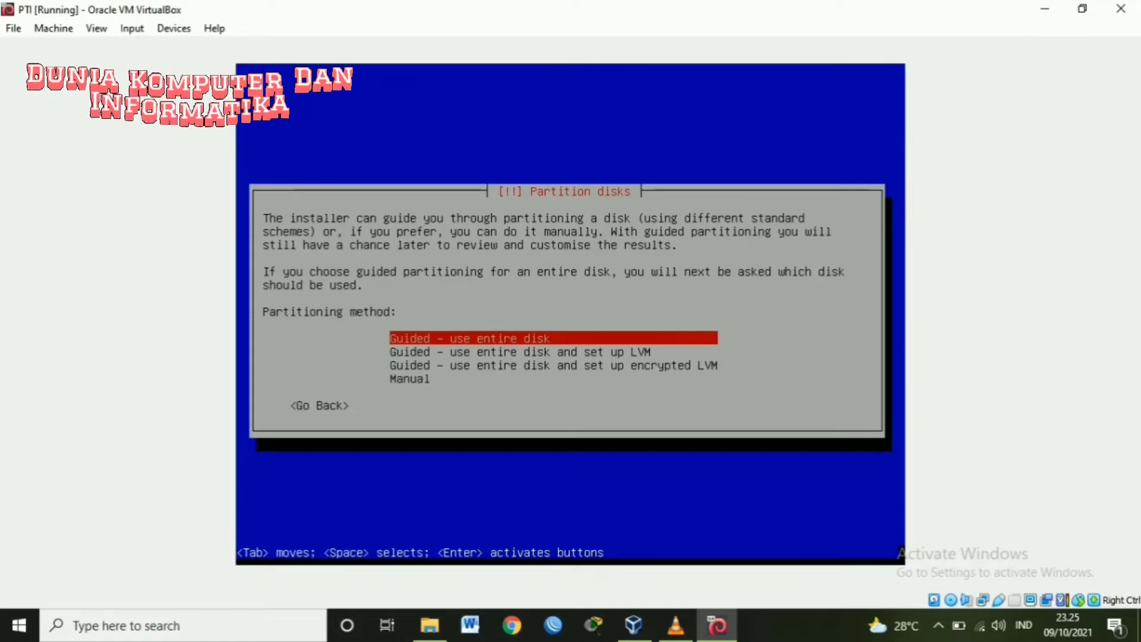
# - Guided-partition the 8.6 GB sda disk with all files in one partition, then finish
pyautogui.press('Return')
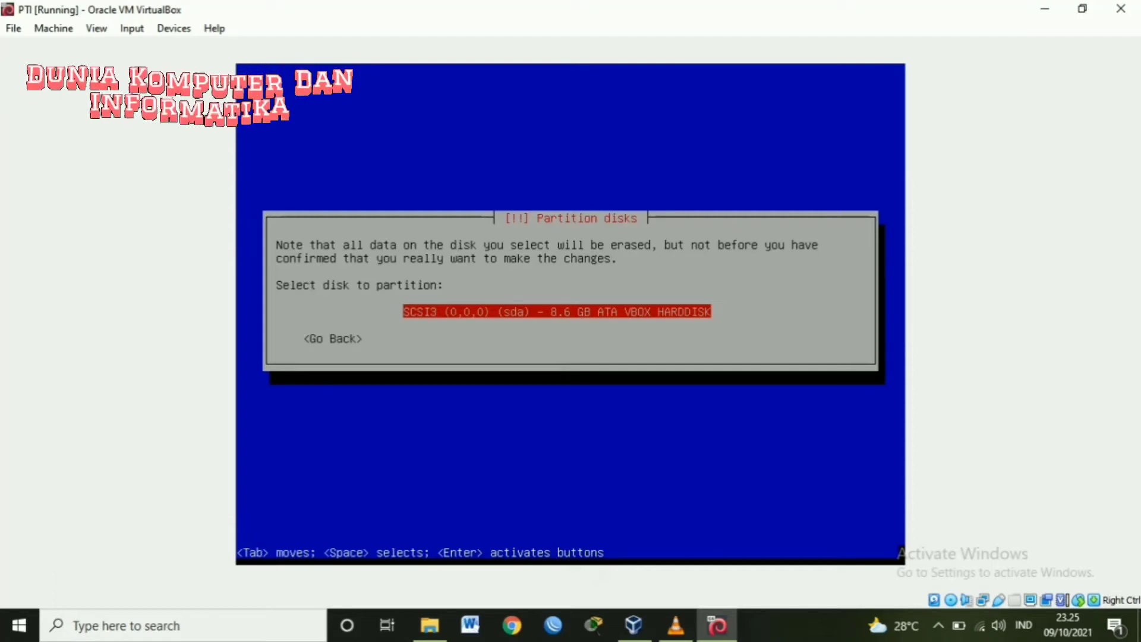
pyautogui.press('Return')
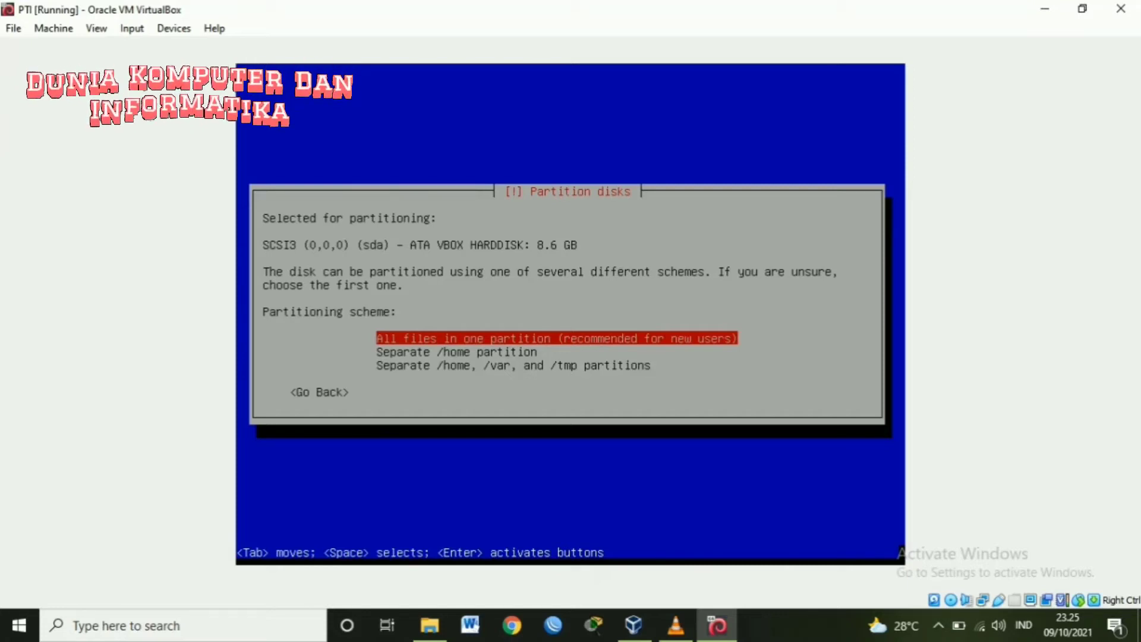
pyautogui.press('Return')
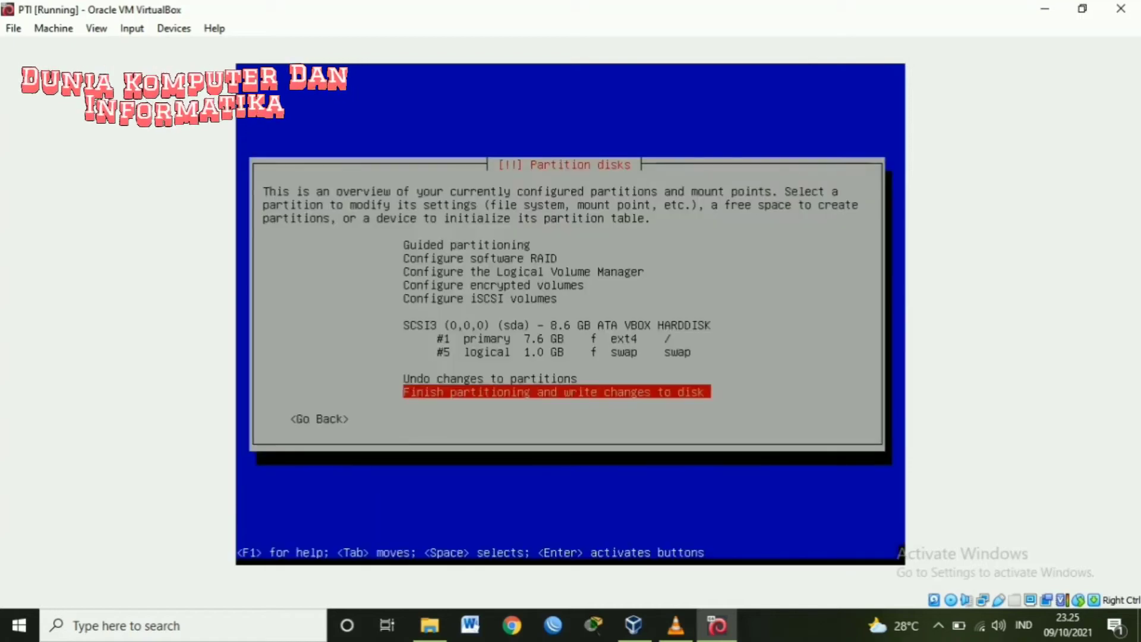
pyautogui.press('Return')
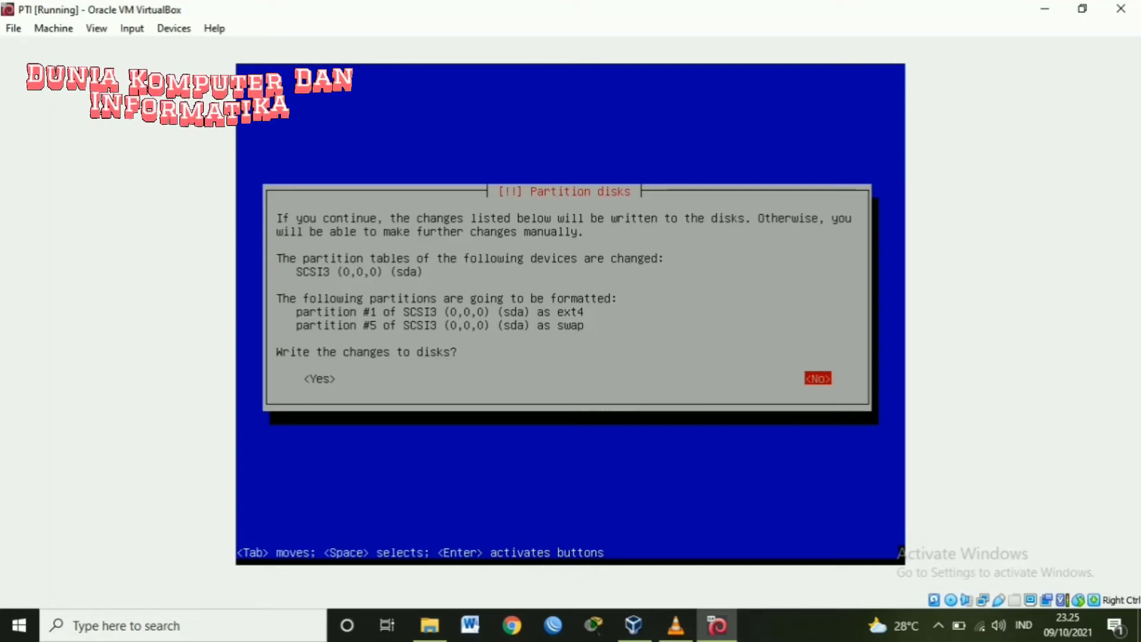
pyautogui.press('Left')
# - Confirm writing the partition changes to disk and install the base system
pyautogui.press('Return')
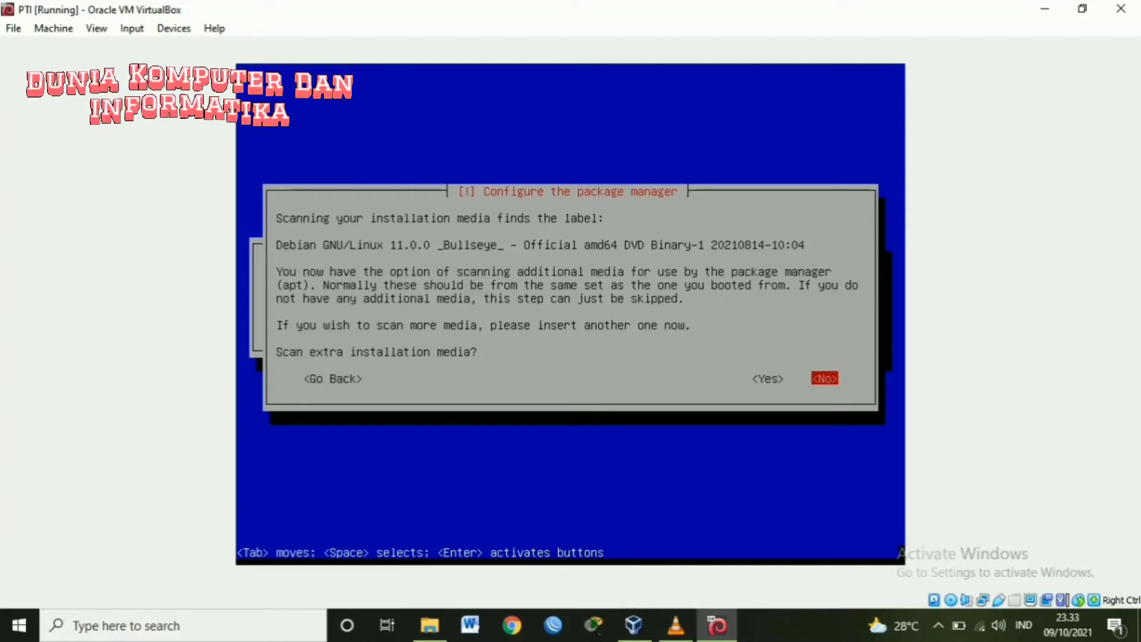
# - Skip scanning extra media and choose the United States deb.debian.org network mirror
pyautogui.press('Return')
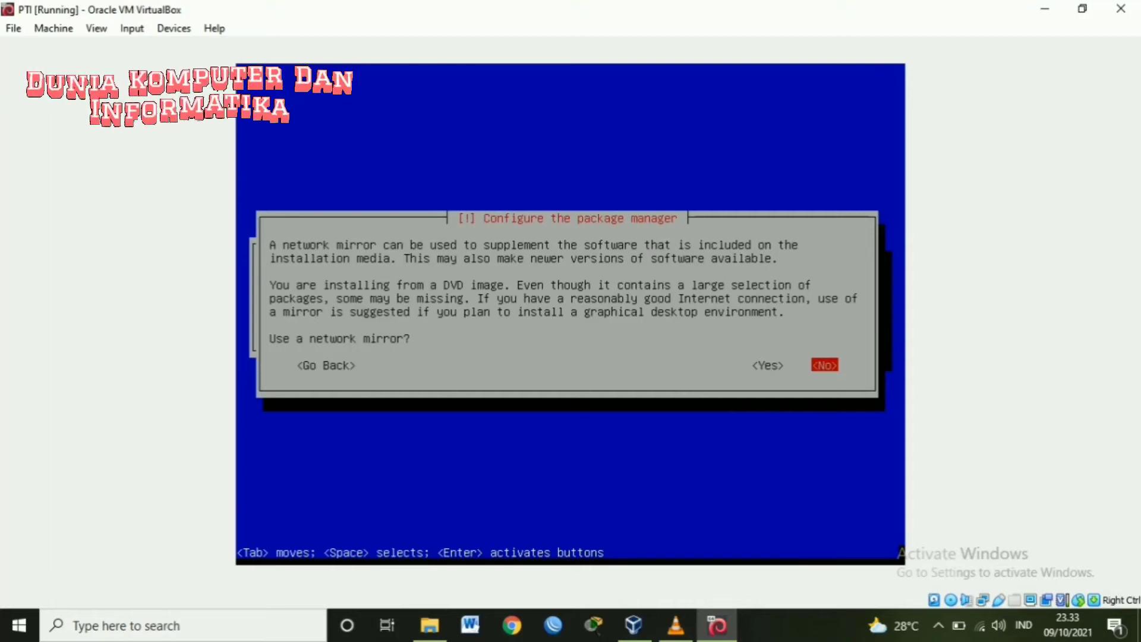
pyautogui.press('Left')
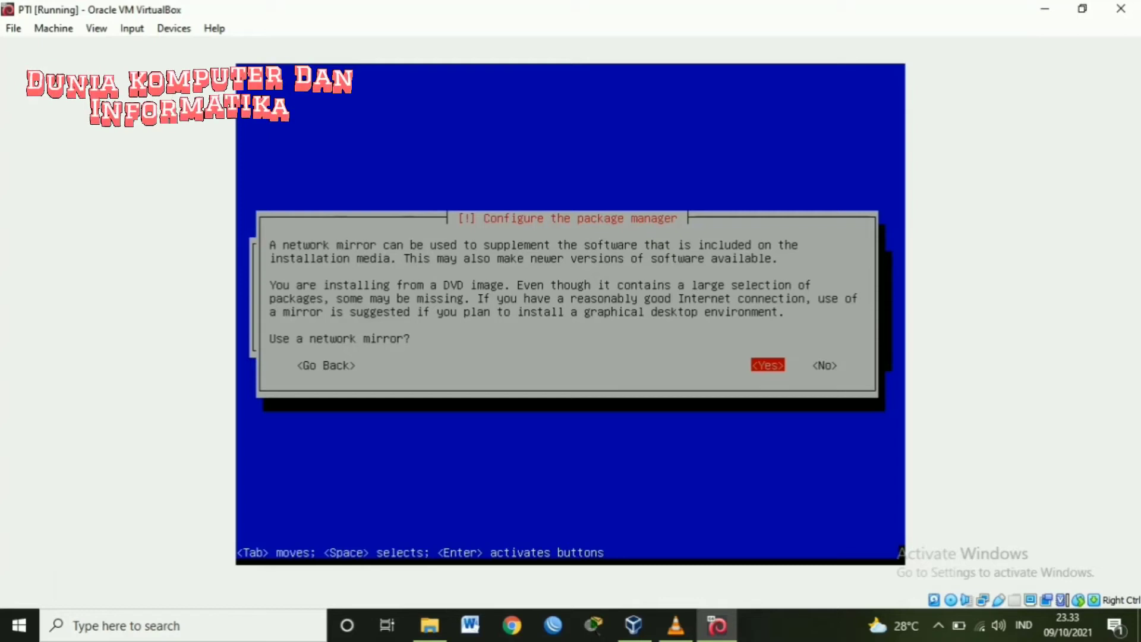
pyautogui.press('Return')
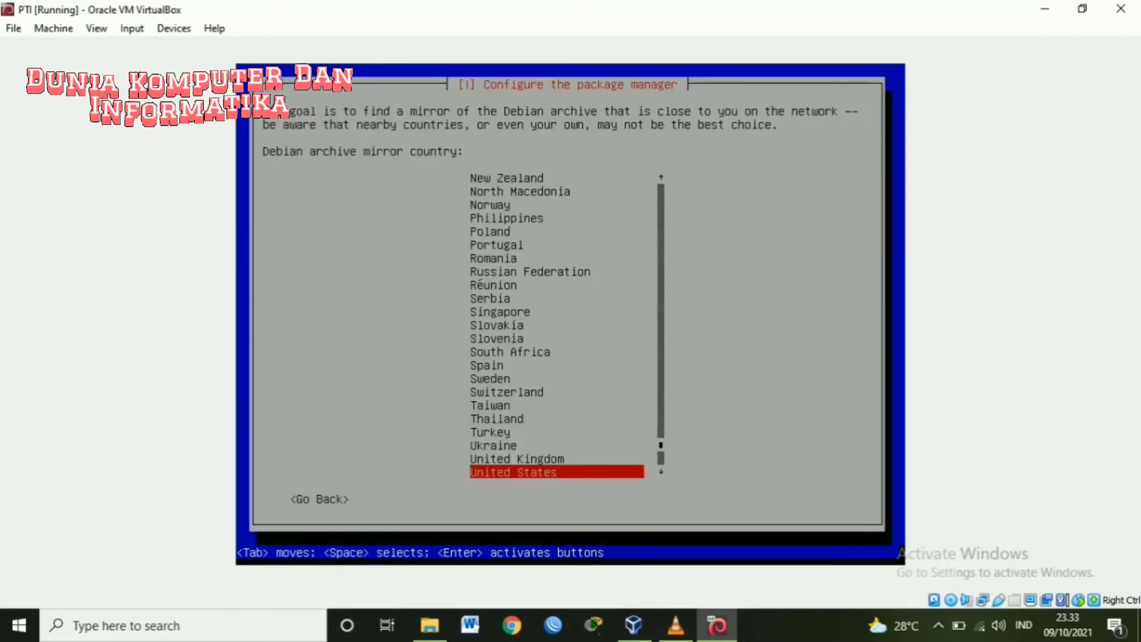
pyautogui.press('Return')
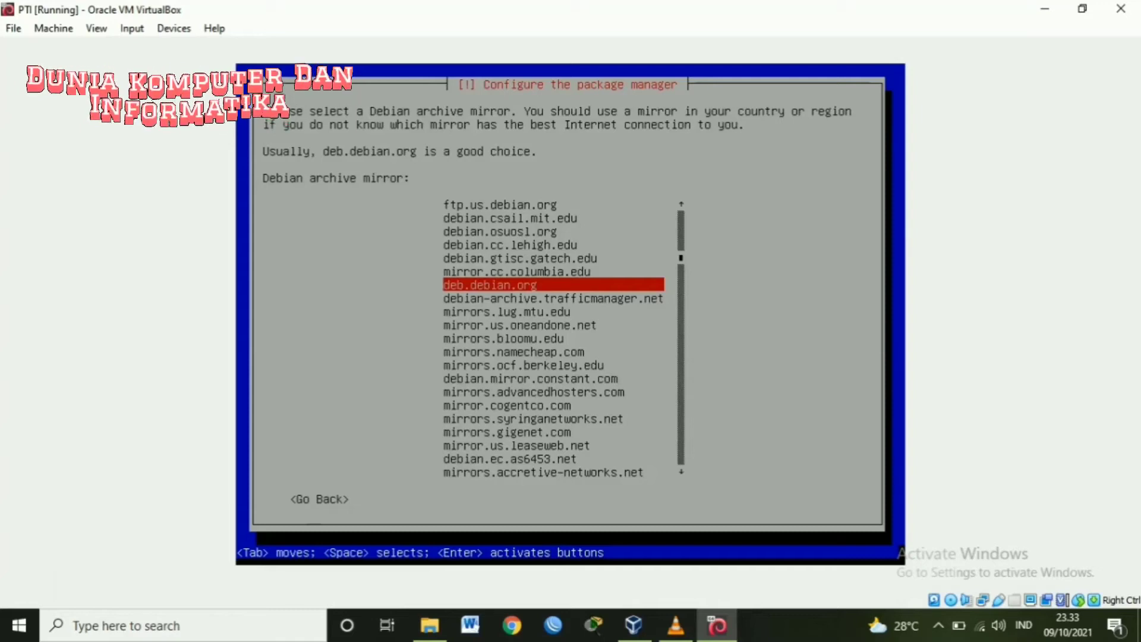
pyautogui.press('Return')
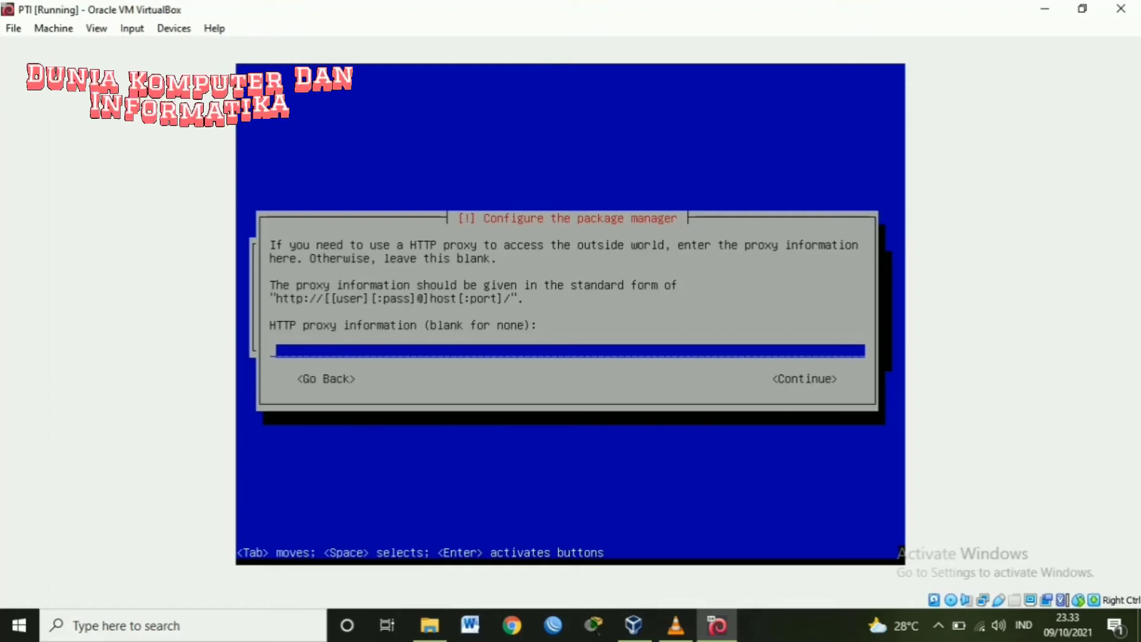
# - Leave the HTTP proxy blank, back out of the mirror error, and continue without a mirror
pyautogui.press('Tab')
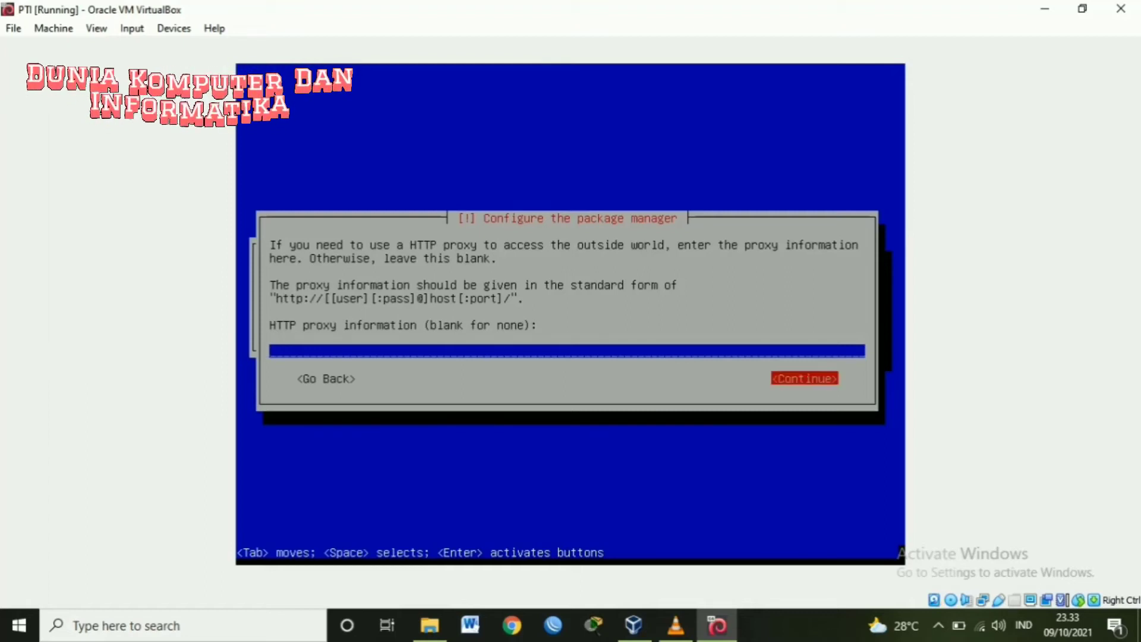
pyautogui.hotkey('shift', 'Tab')
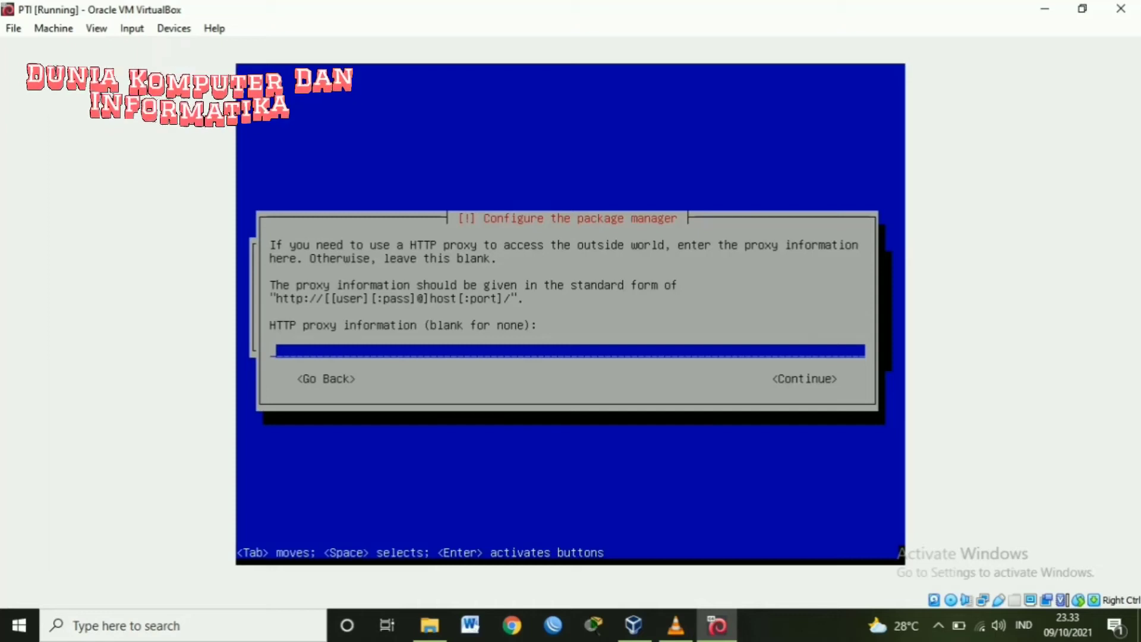
pyautogui.press('Tab')
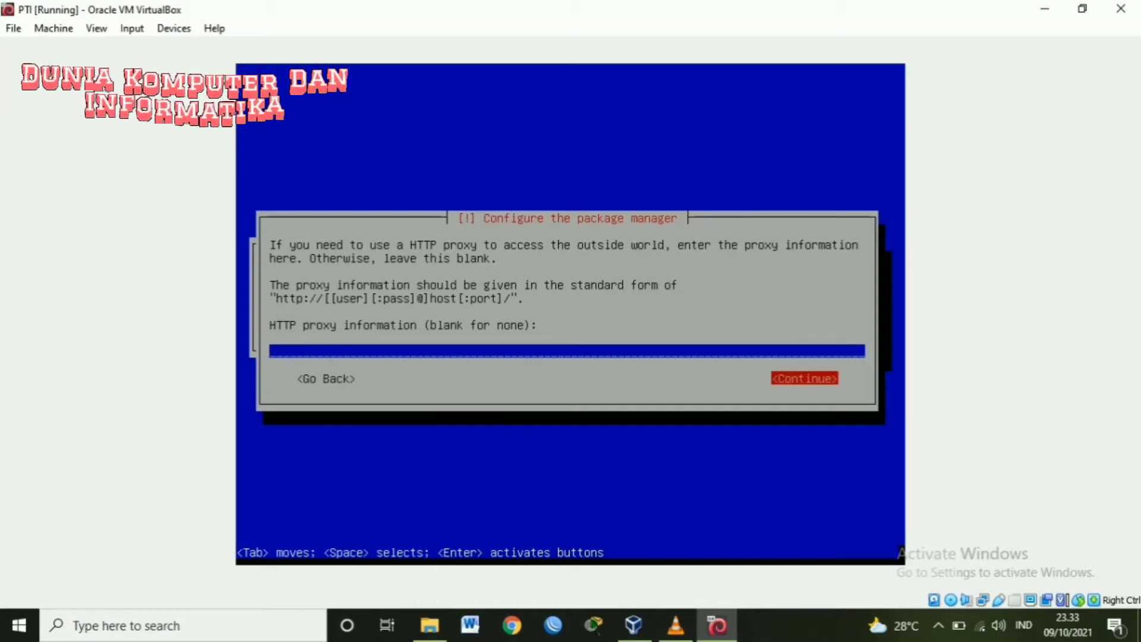
pyautogui.press('Return')
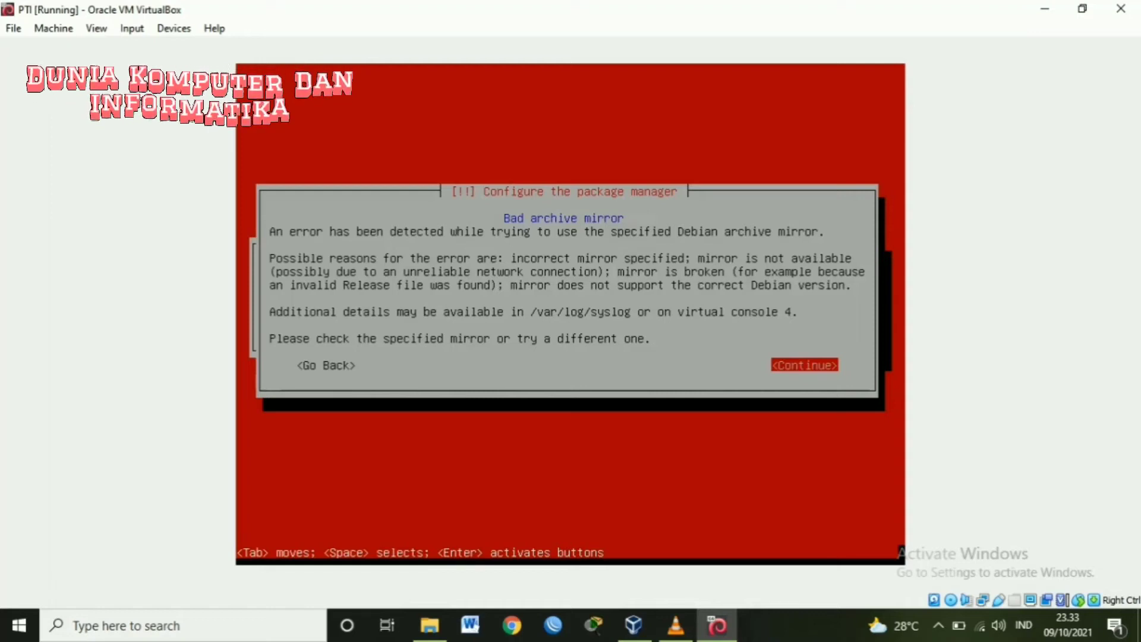
pyautogui.press('Tab')
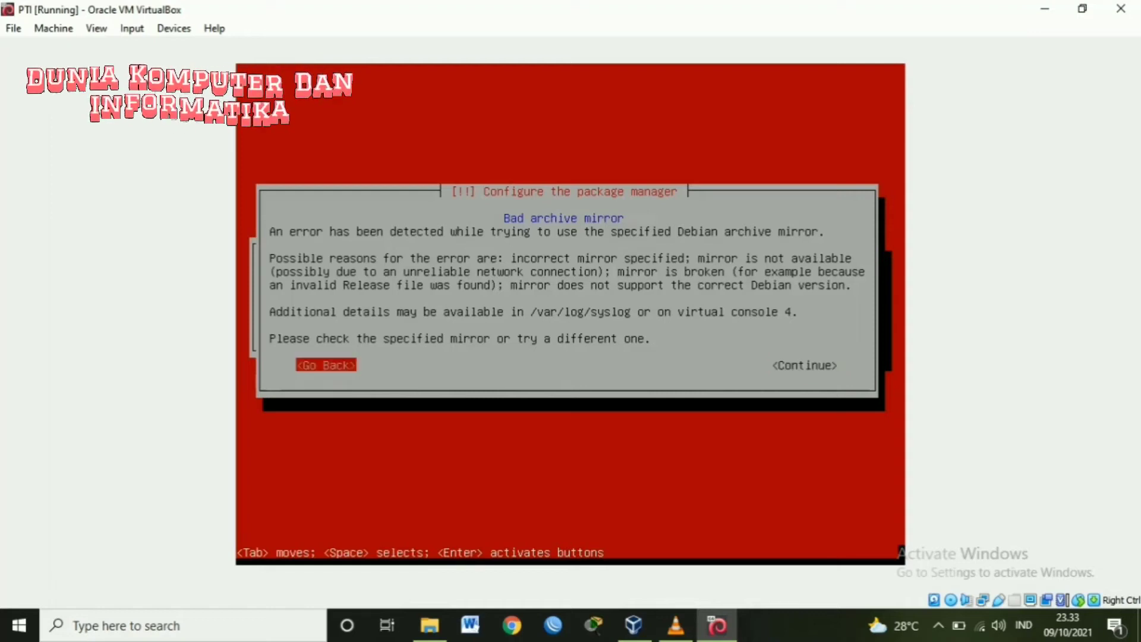
pyautogui.press('Return')
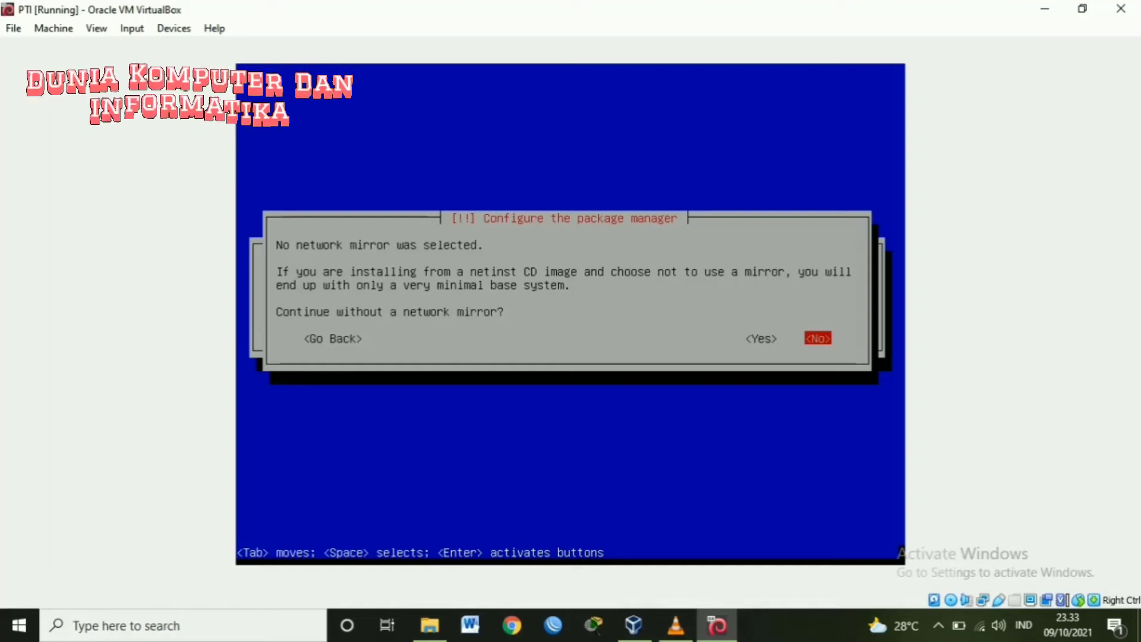
pyautogui.press('Left')
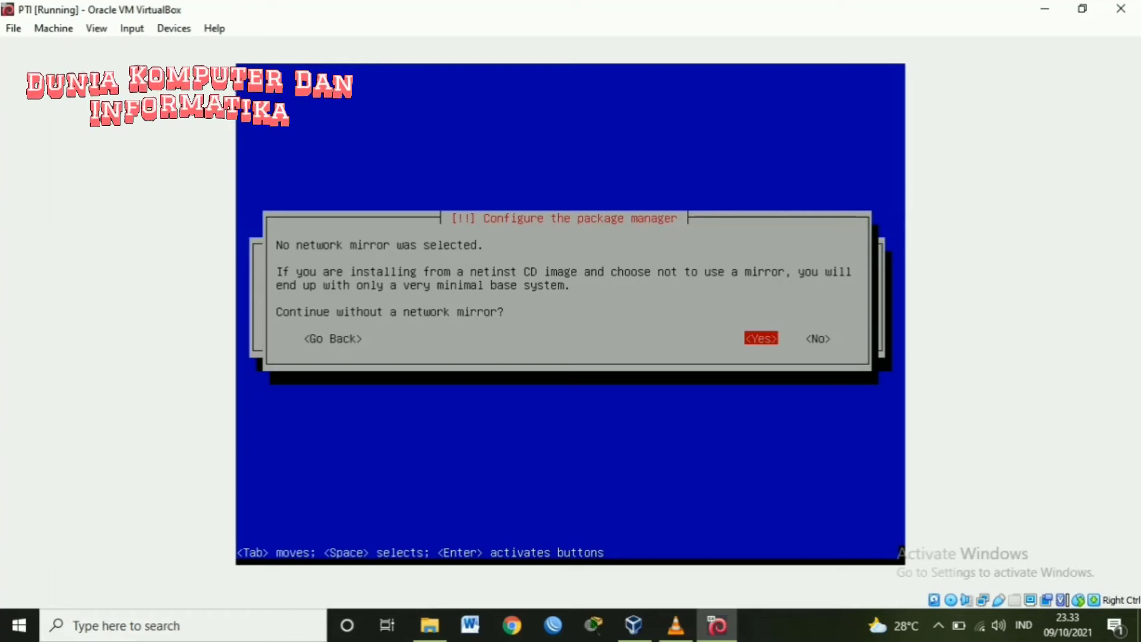
pyautogui.press('Return')
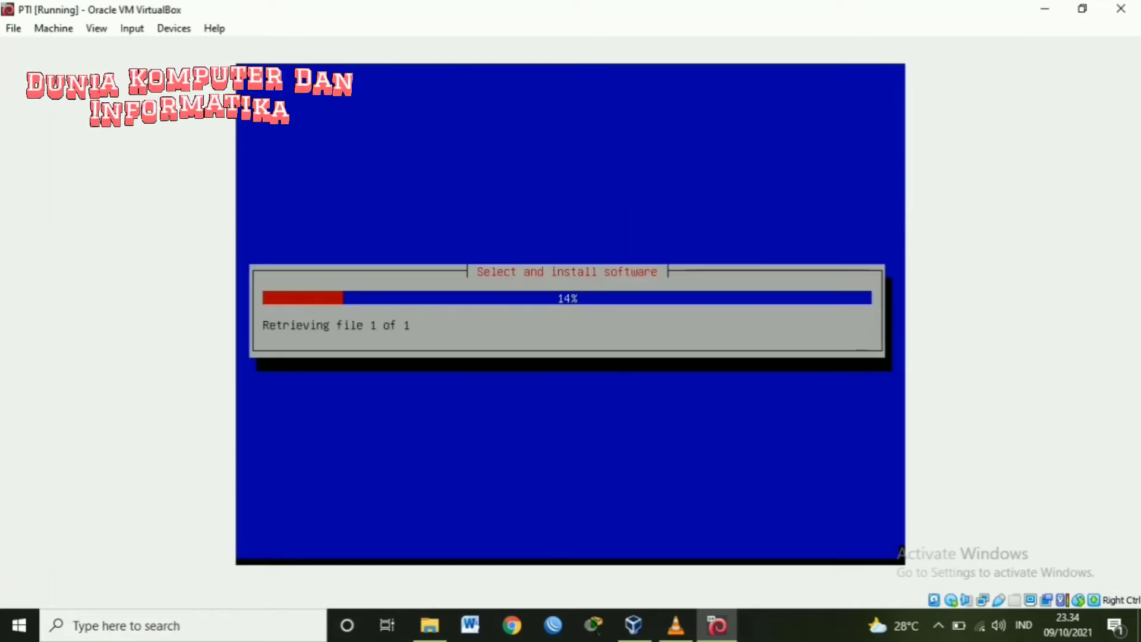
# - Answer No to the popularity-contest package usage survey
pyautogui.press('Return')
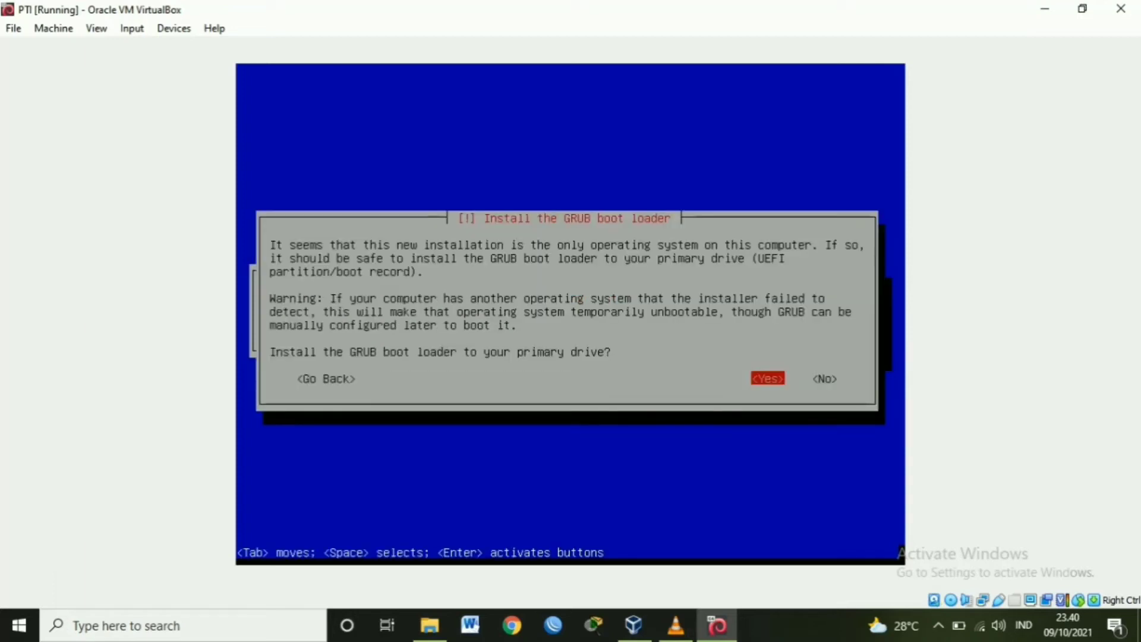
# - Install GRUB on /dev/sda and continue past the Installation complete screen
pyautogui.press('Return')
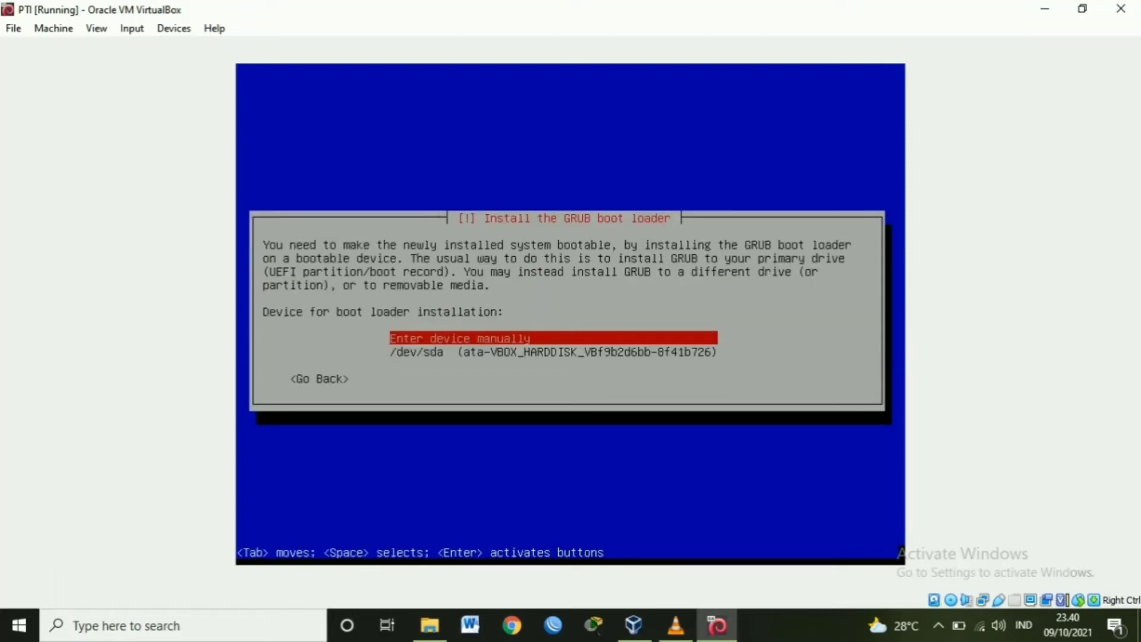
pyautogui.press('Down')
pyautogui.press('Return')
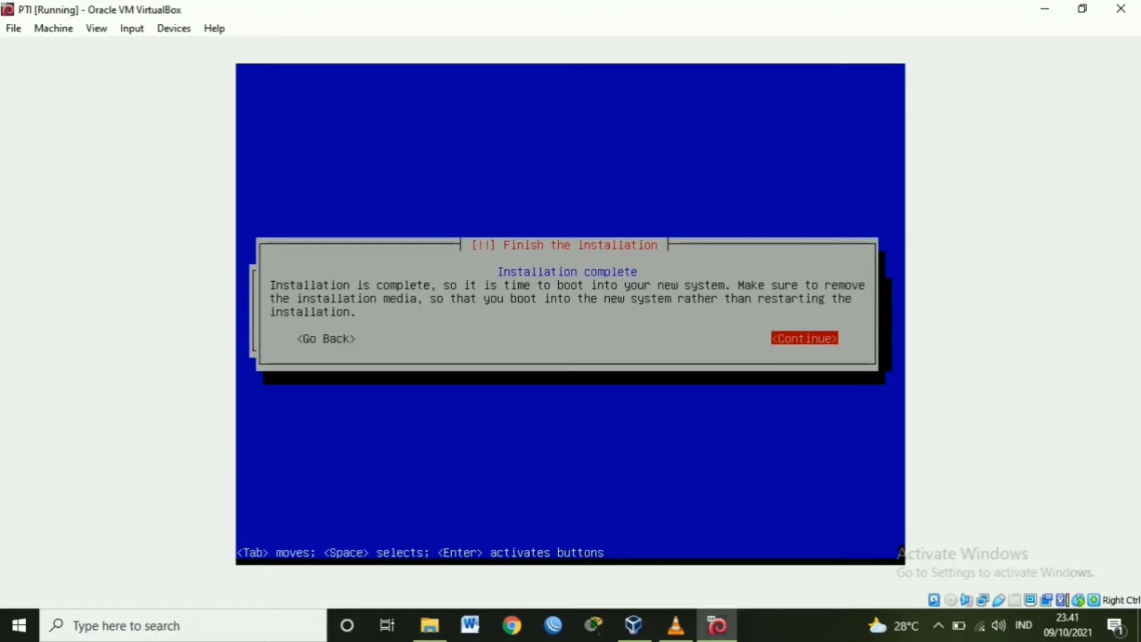
pyautogui.press('Return')
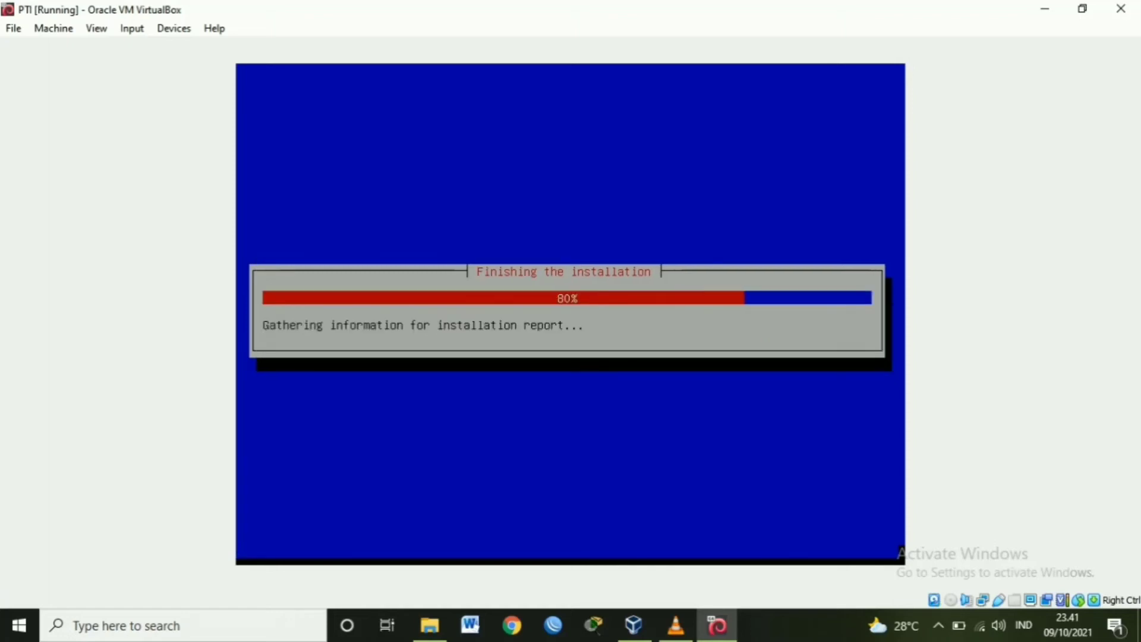